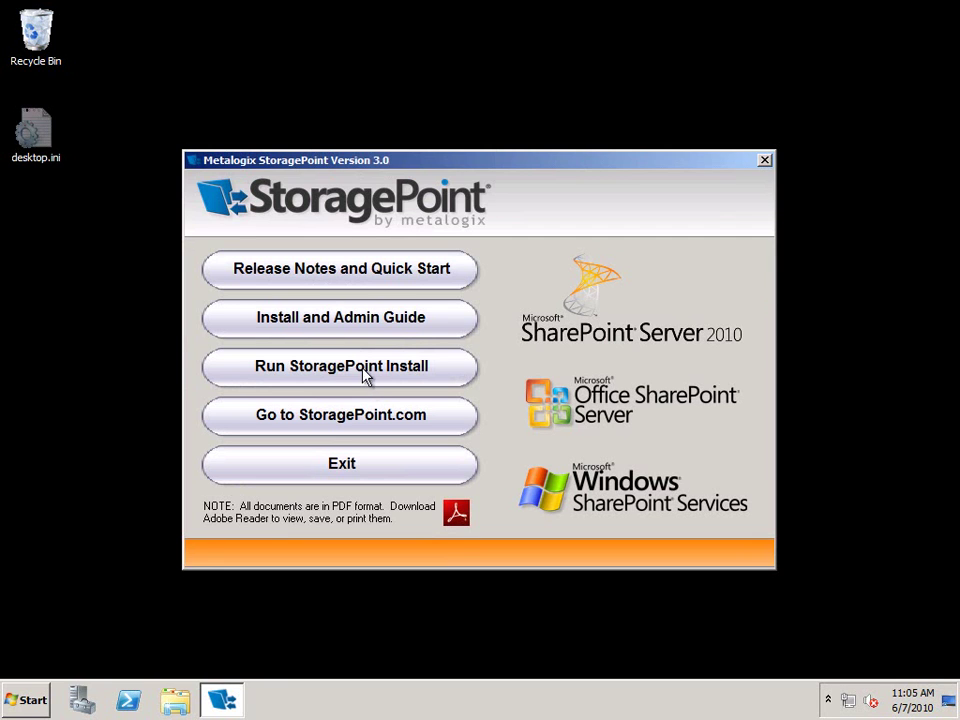
Launch the StoragePoint installer and continue past the welcome page and the passed system check.
{"action": "left_click", "coordinate": [362, 368]}
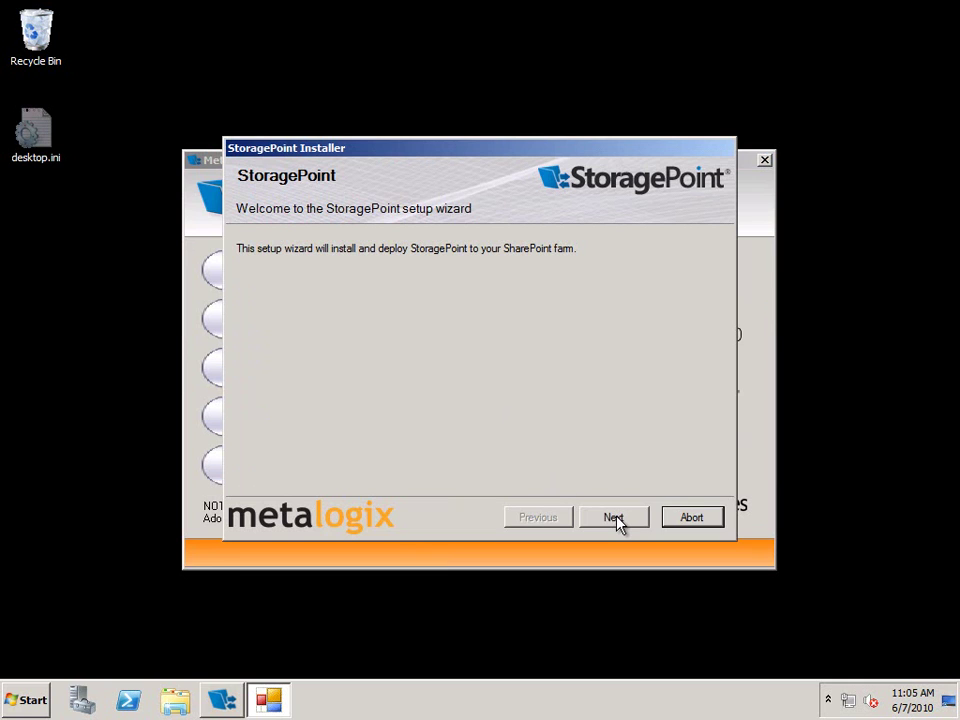
{"action": "left_click", "coordinate": [617, 519]}
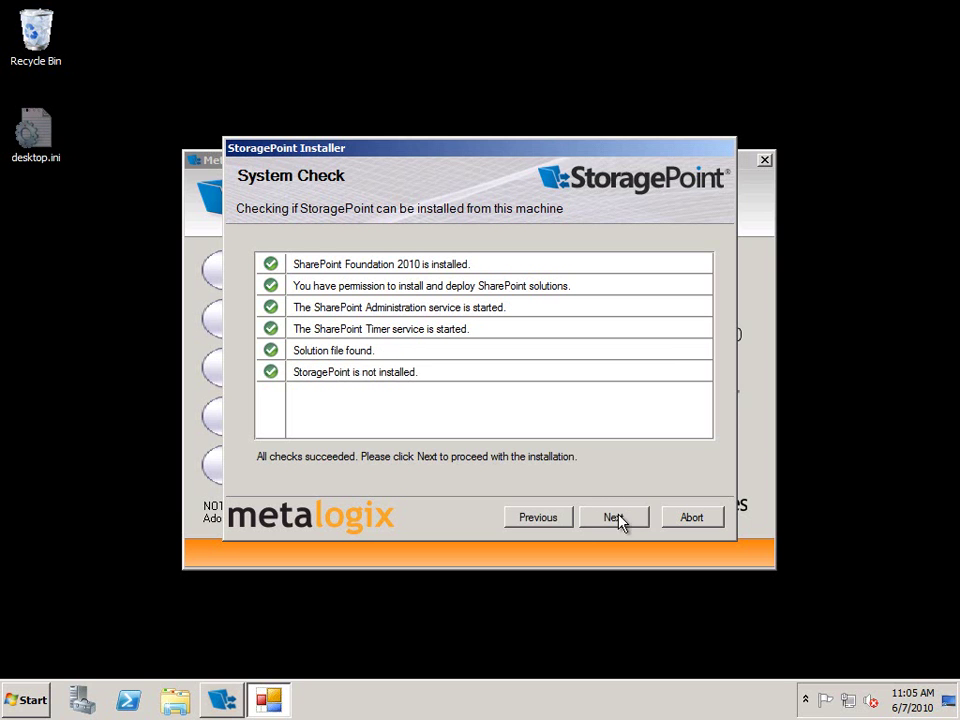
{"action": "left_click", "coordinate": [620, 520]}
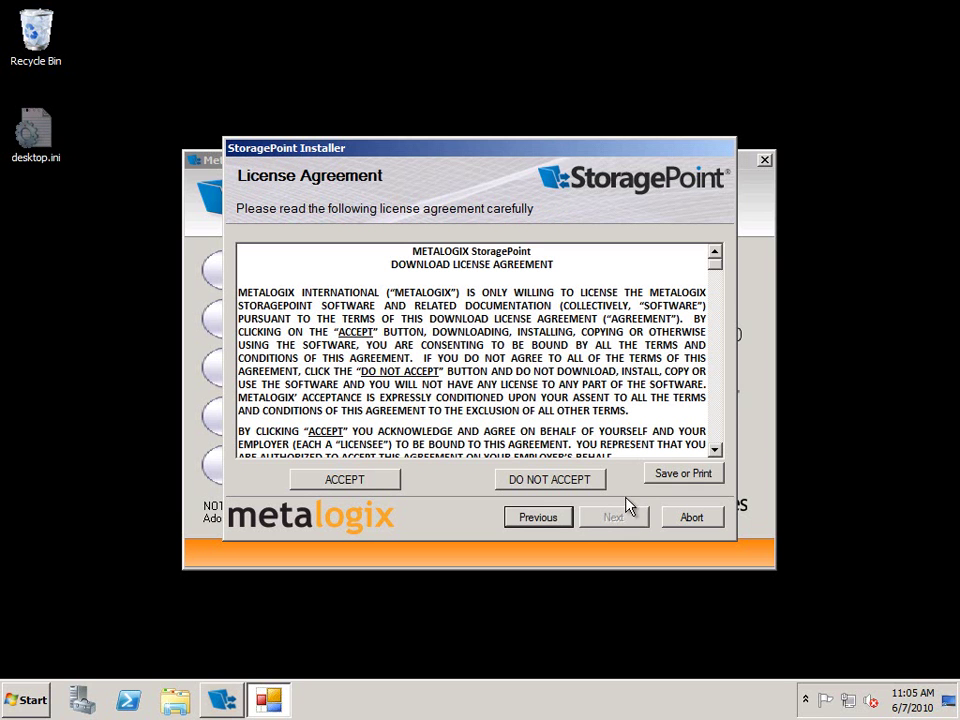
Read through and accept the StoragePoint license agreement.
{"action": "scroll", "coordinate": [716, 290], "scroll_direction": "down", "scroll_amount": 4}
{"action": "scroll", "coordinate": [716, 312], "scroll_direction": "down", "scroll_amount": 15}
{"action": "scroll", "coordinate": [716, 445], "scroll_direction": "down", "scroll_amount": 10}
{"action": "left_click", "coordinate": [399, 480]}
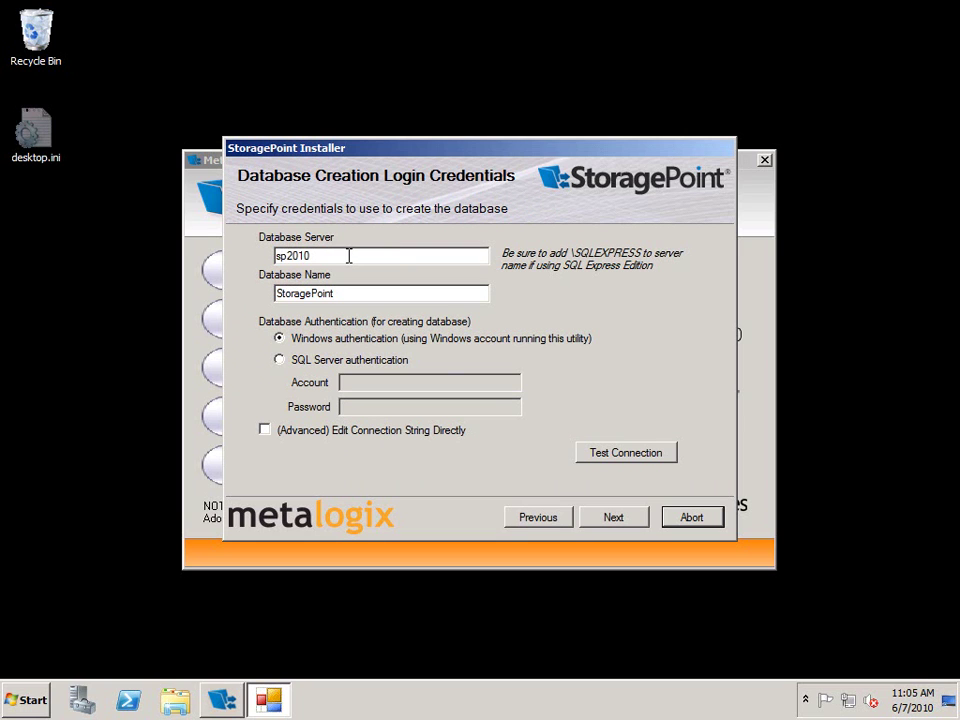
Verify the connection to the StoragePoint database on sp2010 and continue to access credentials.
{"action": "left_click", "coordinate": [612, 458]}
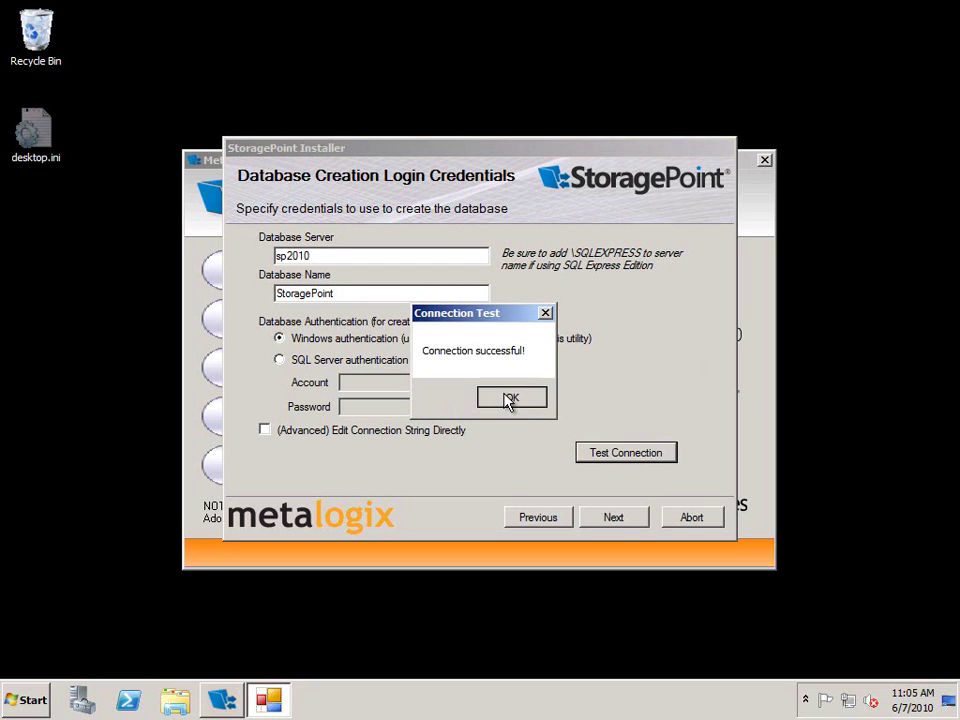
{"action": "left_click", "coordinate": [510, 399]}
{"action": "left_click", "coordinate": [614, 520]}
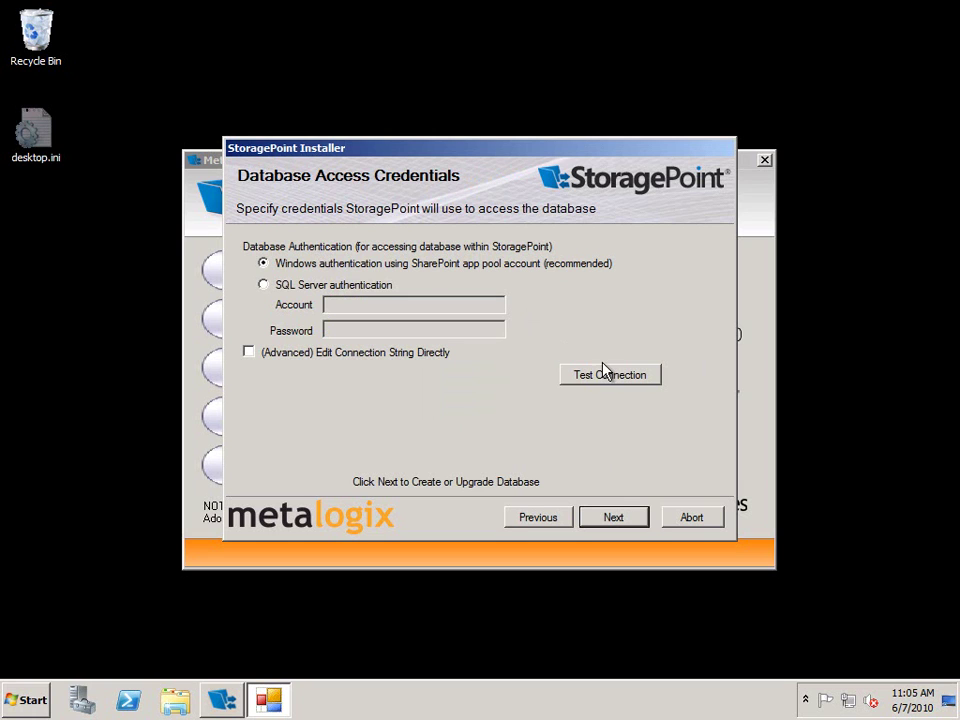
Confirm the SharePoint app pool account reaches the database, then create the database and install.
{"action": "left_click", "coordinate": [633, 388]}
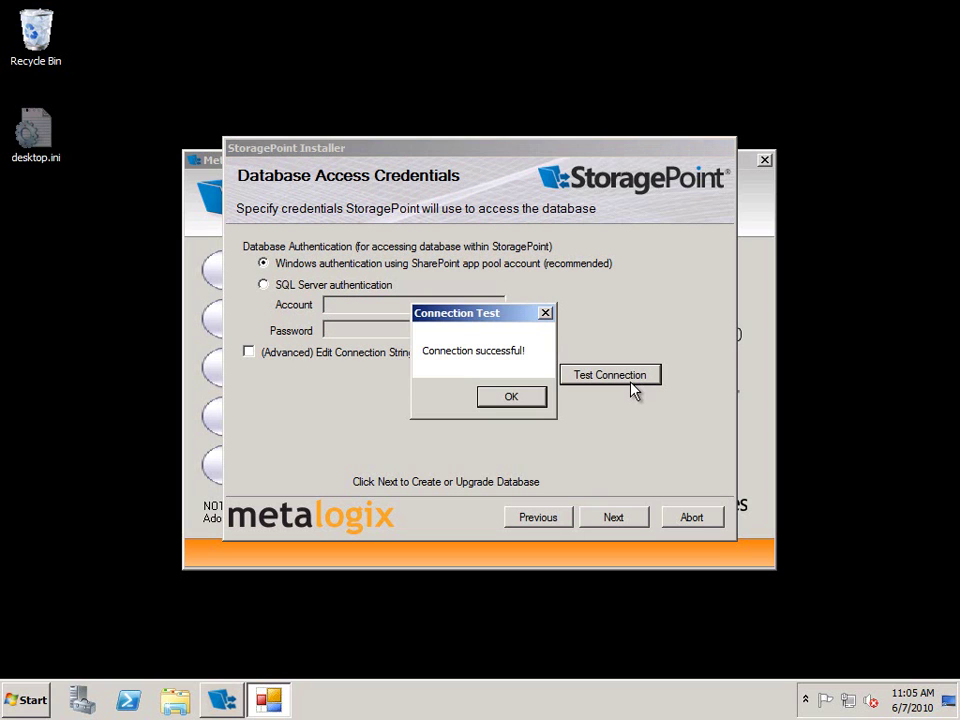
{"action": "left_click", "coordinate": [529, 399]}
{"action": "left_click", "coordinate": [628, 521]}
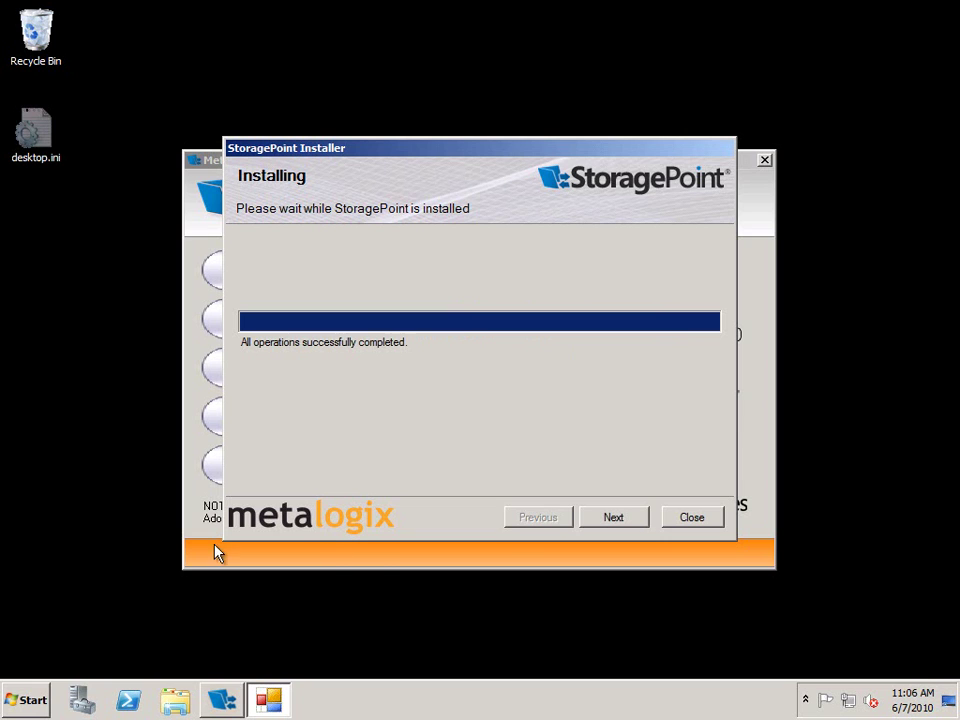
Review the installation summary for the solution deployed to sp2010 and close the installer.
{"action": "left_click", "coordinate": [639, 525]}
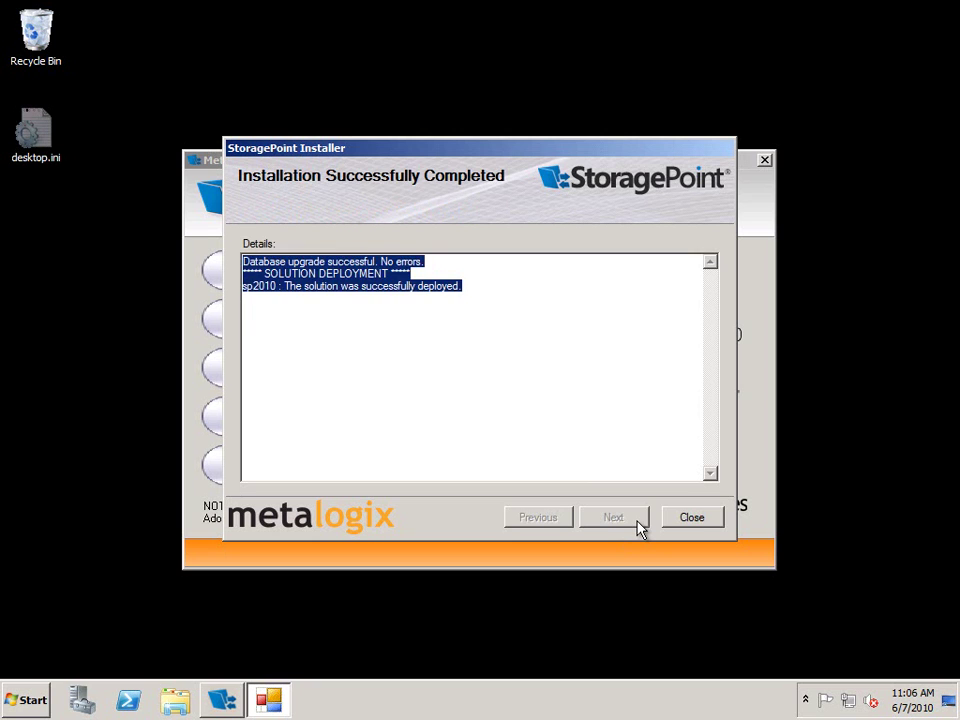
{"action": "left_click", "coordinate": [705, 522]}
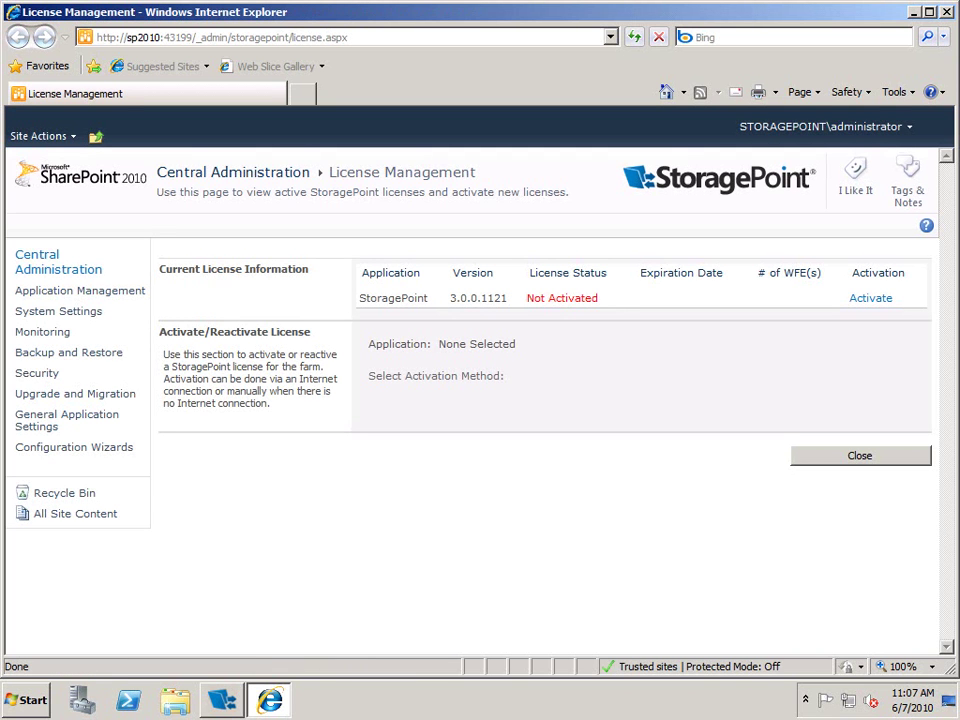
Begin StoragePoint license activation with the pasted registration key and the administrator account credentials.
{"action": "left_click", "coordinate": [870, 300]}
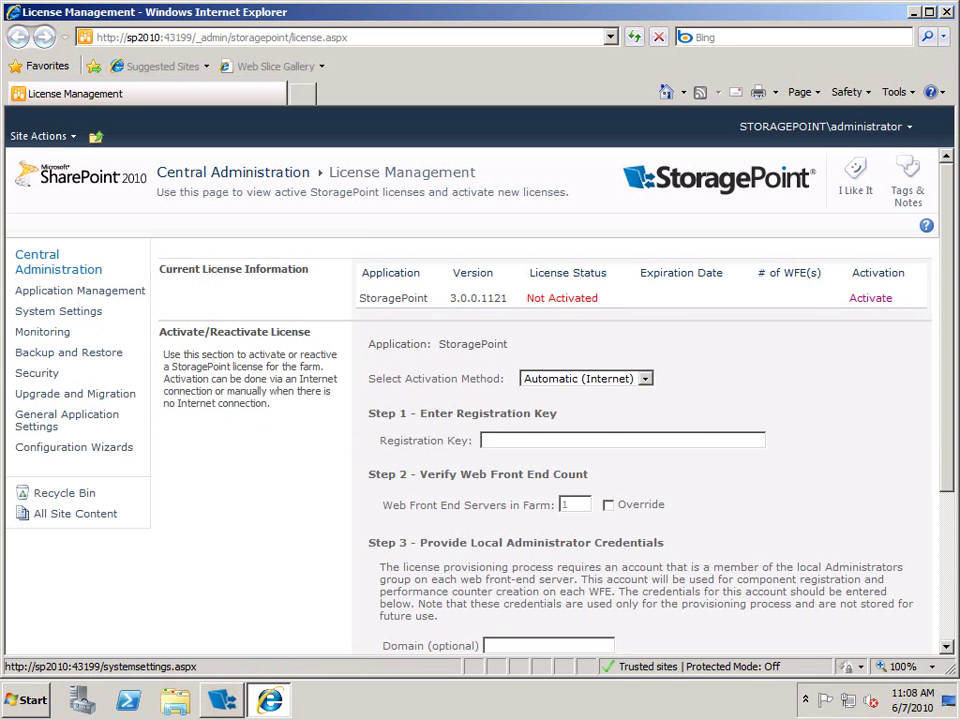
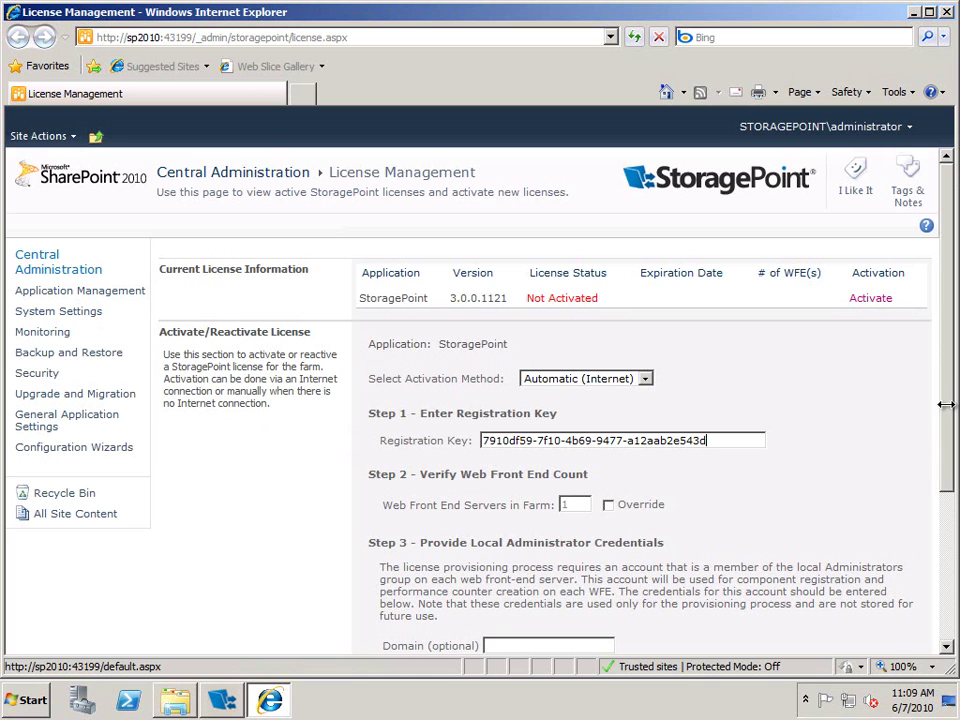
{"action": "left_click_drag", "start_coordinate": [951, 431], "coordinate": [953, 588]}
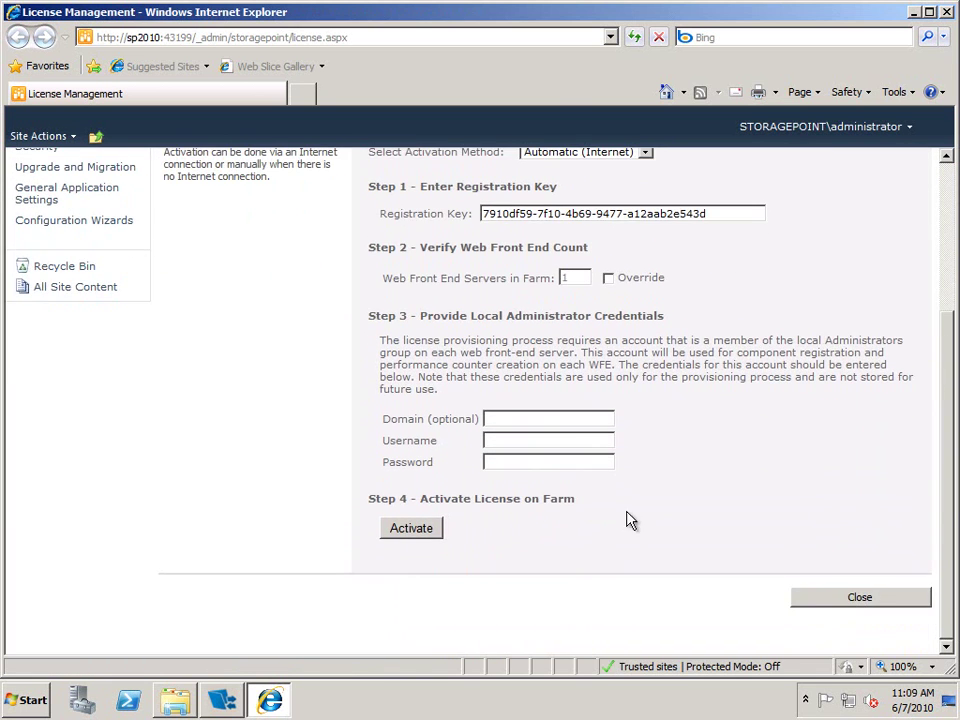
{"action": "left_click", "coordinate": [525, 441]}
{"action": "type", "text": "administ"}
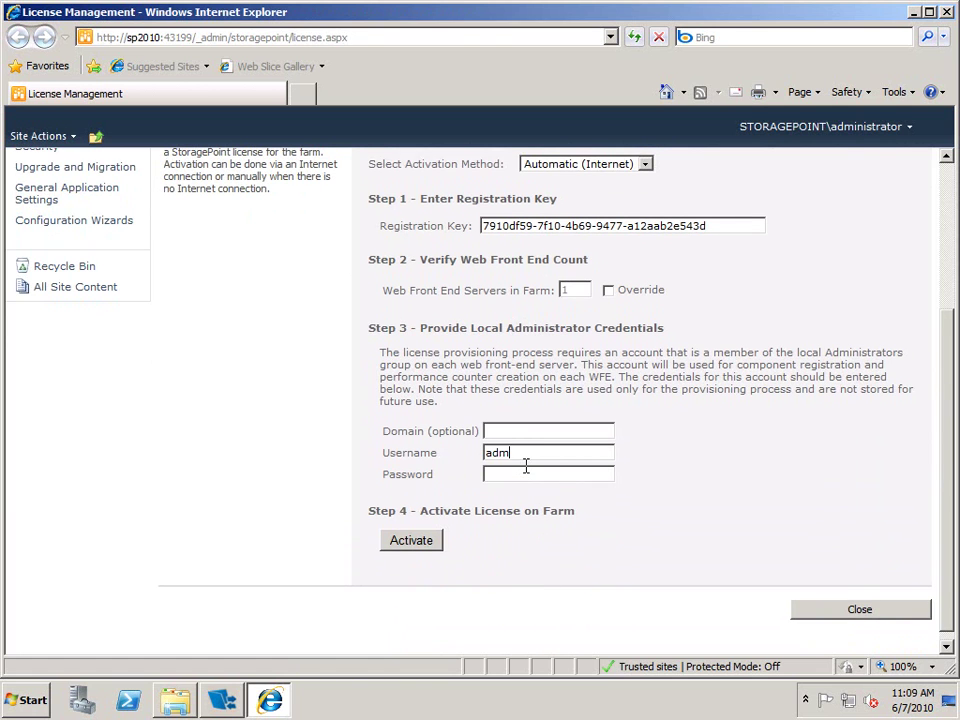
{"action": "type", "text": "rator"}
{"action": "key", "text": "Tab"}
{"action": "type", "text": "**********"}
Activate the license on the farm and leave the license pages after provisioning succeeds.
{"action": "left_click", "coordinate": [425, 543]}
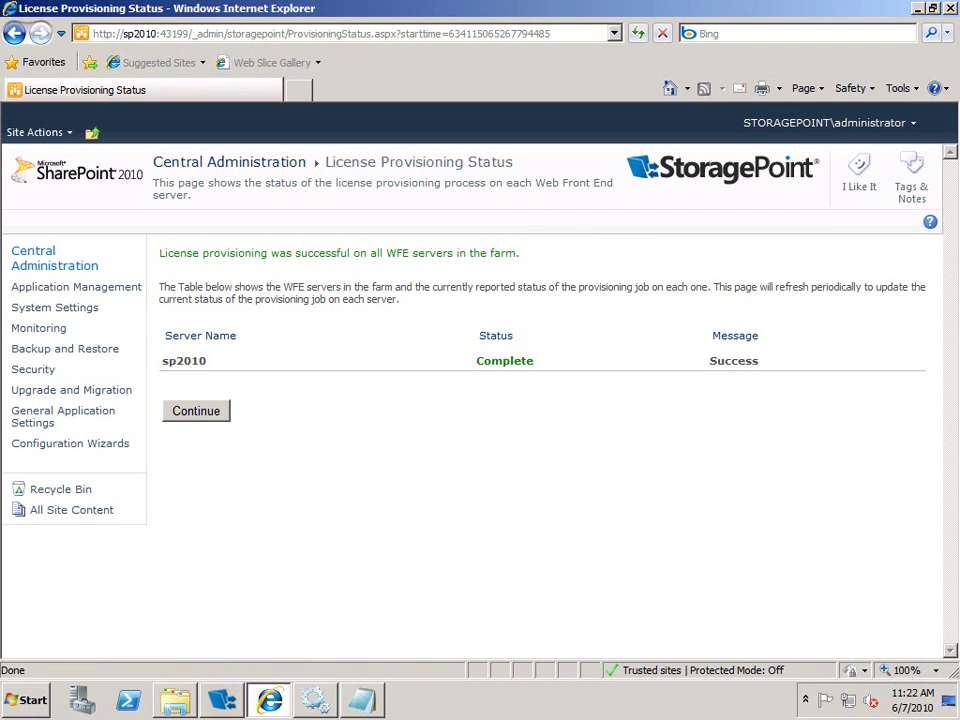
{"action": "left_click", "coordinate": [203, 422]}
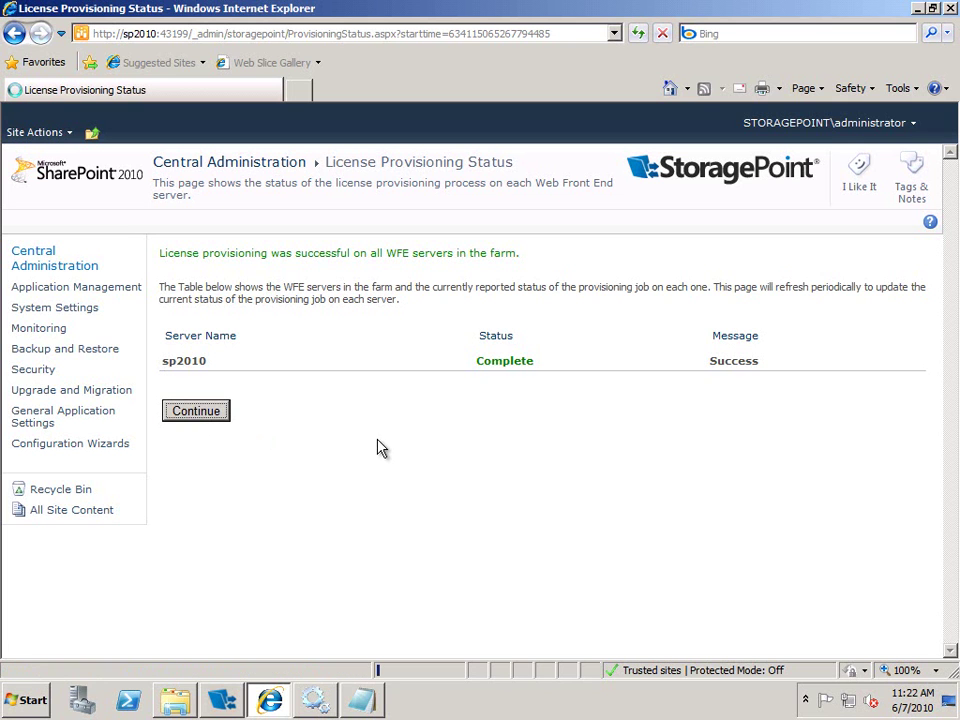
{"action": "left_click", "coordinate": [877, 455]}
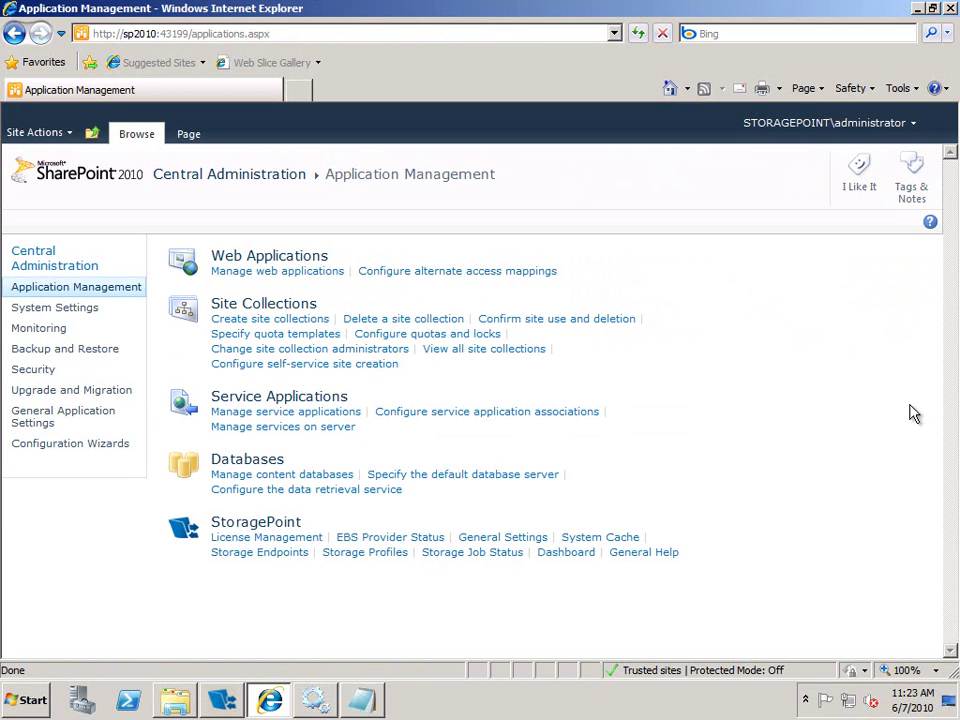
{"action": "left_click", "coordinate": [508, 541]}
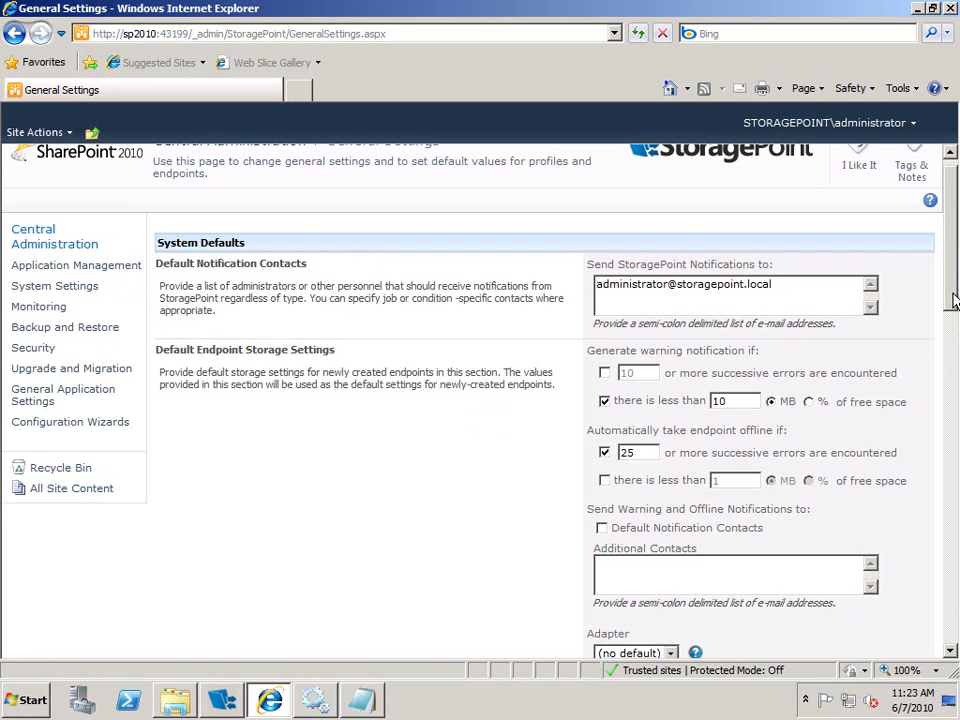
{"action": "left_click_drag", "start_coordinate": [954, 300], "coordinate": [954, 569]}
{"action": "left_click", "coordinate": [717, 645]}
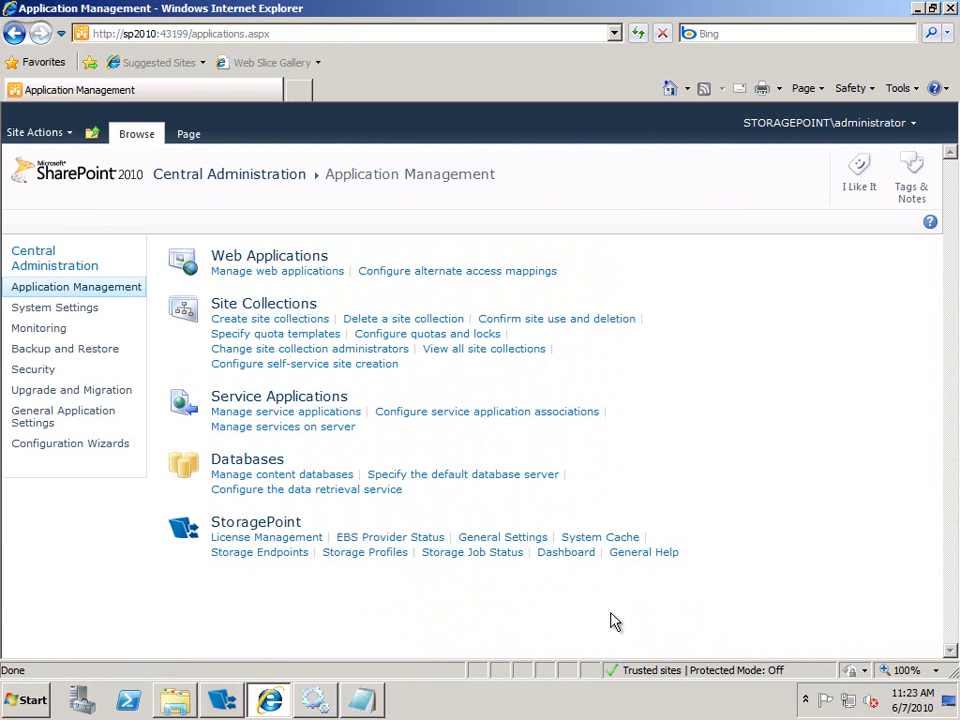
Start a new storage endpoint named Local with storage path \\sp2010\blobstore.
{"action": "left_click", "coordinate": [282, 557]}
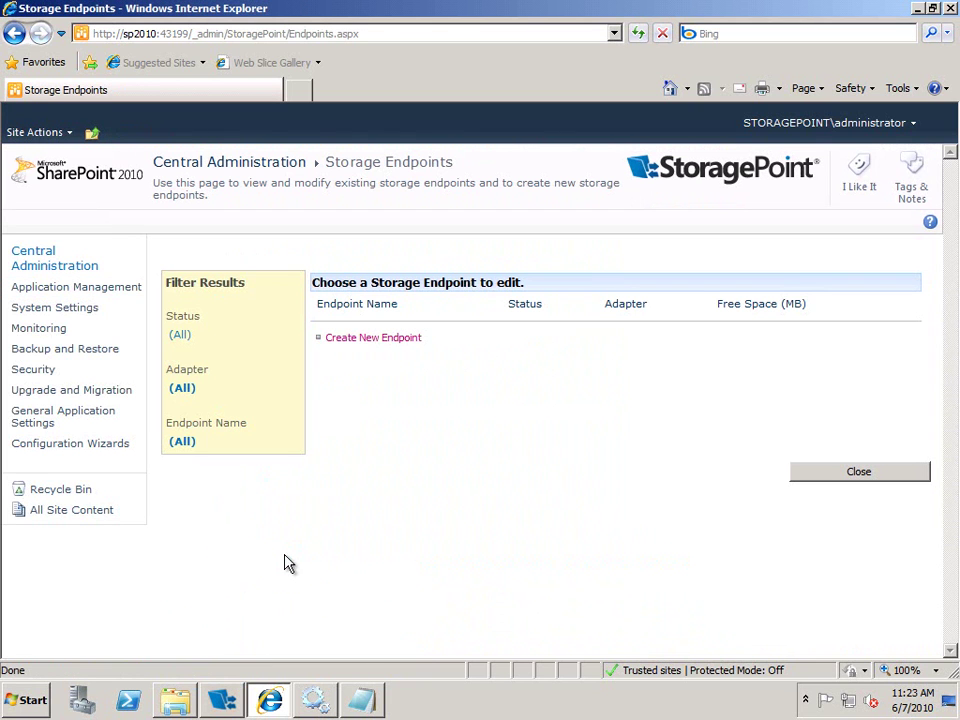
{"action": "left_click", "coordinate": [395, 343]}
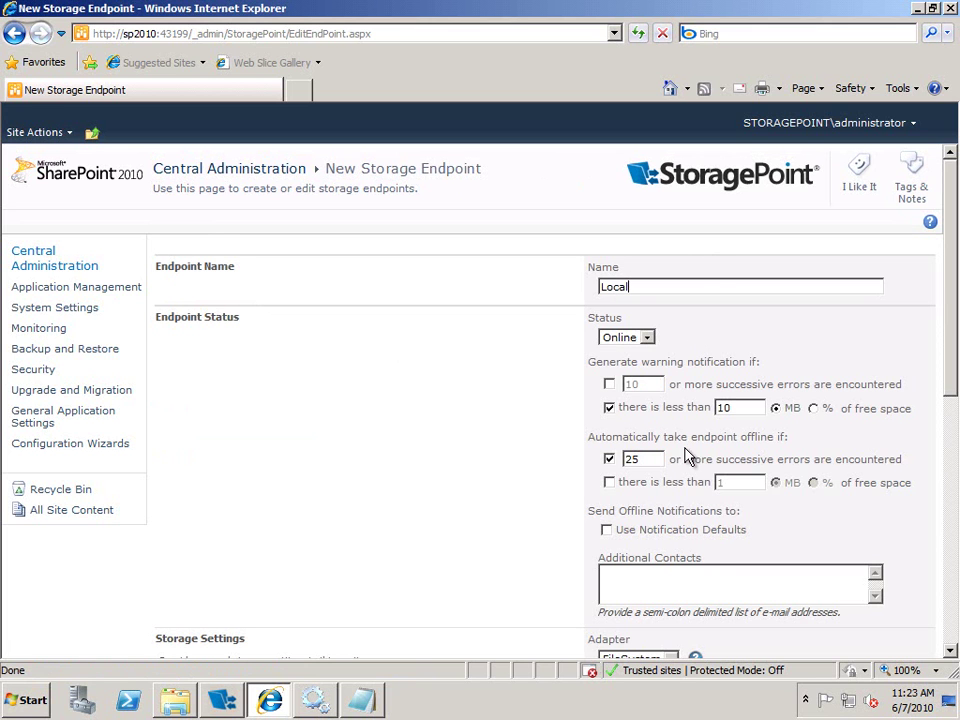
{"action": "left_click_drag", "start_coordinate": [953, 266], "coordinate": [953, 411]}
{"action": "left_click", "coordinate": [662, 421]}
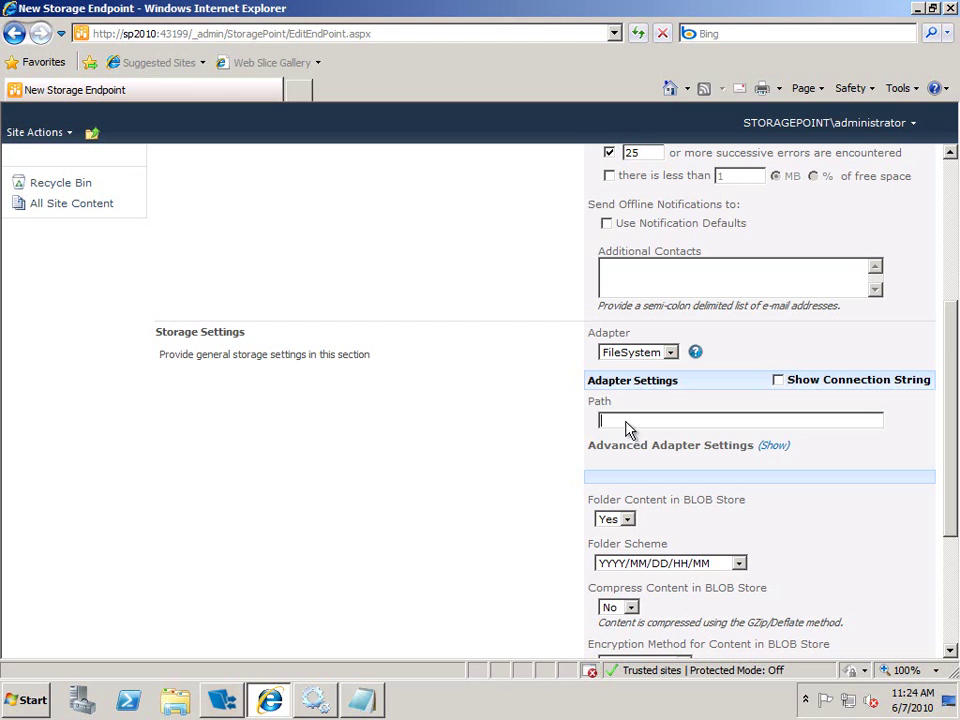
{"action": "type", "text": "\\\\sp2010\\\blobstore"}
Test the Local endpoint's storage settings and save it.
{"action": "left_click_drag", "start_coordinate": [951, 482], "coordinate": [953, 615]}
{"action": "left_click", "coordinate": [670, 592]}
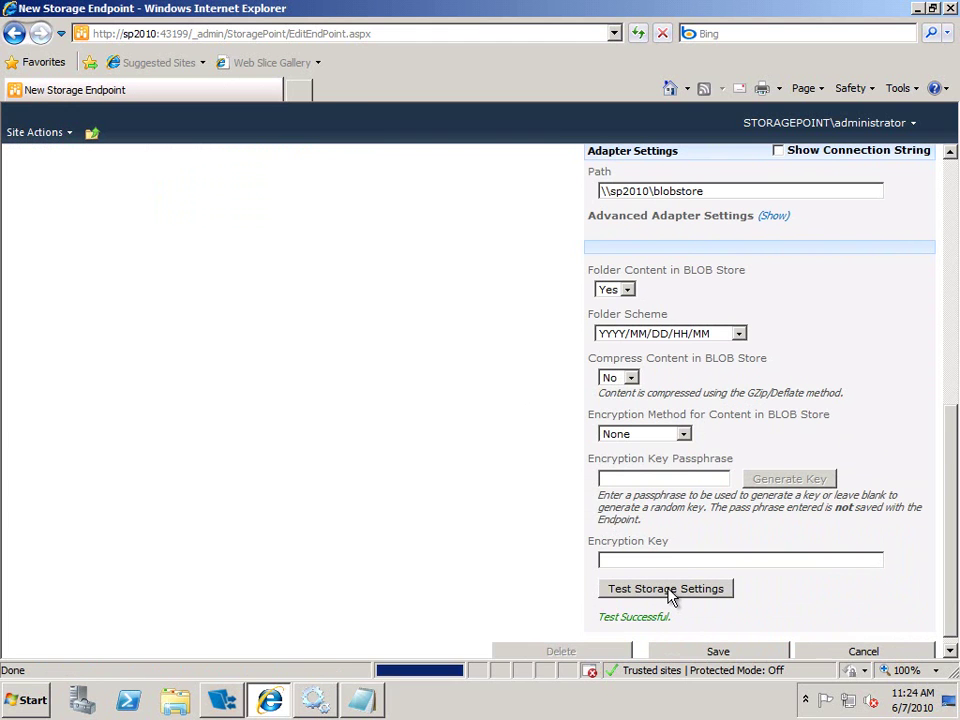
{"action": "left_click", "coordinate": [727, 653]}
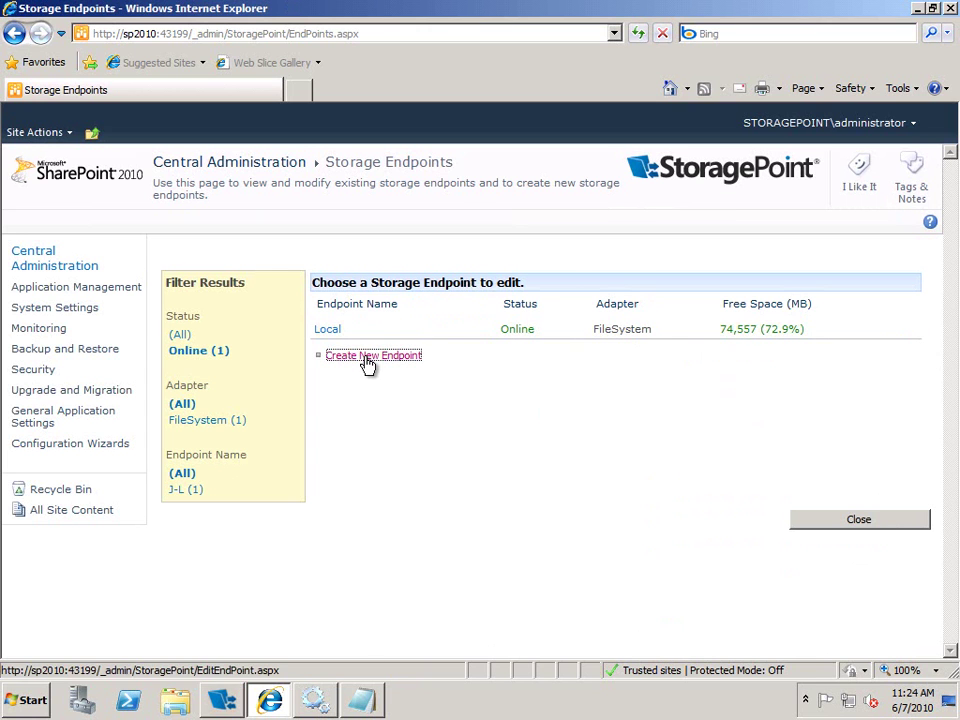
Create a new endpoint named NAS with storage path \\192.168.2.128\blobs.
{"action": "left_click", "coordinate": [368, 357]}
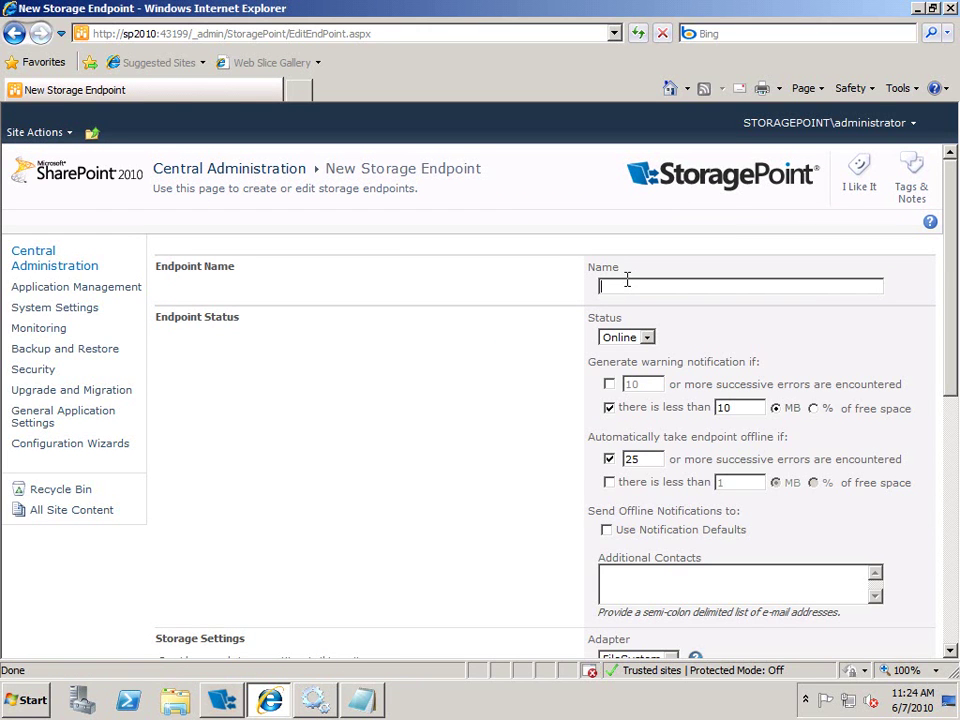
{"action": "type", "text": "NAS"}
{"action": "left_click_drag", "start_coordinate": [955, 350], "coordinate": [956, 484]}
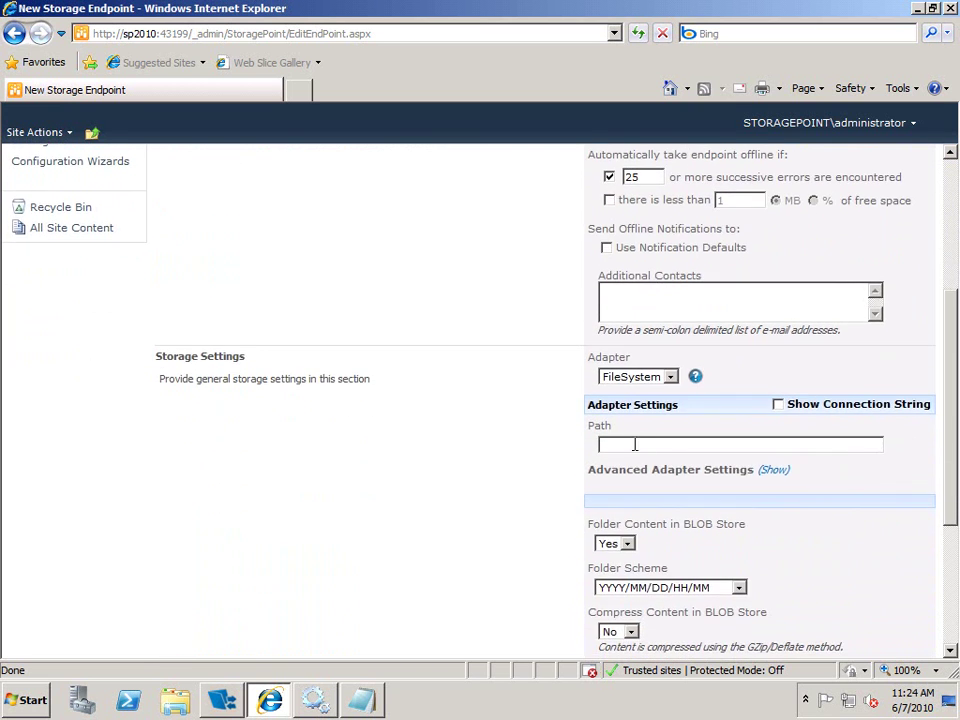
{"action": "left_click", "coordinate": [637, 446]}
{"action": "type", "text": "\\192.168.2.12"}
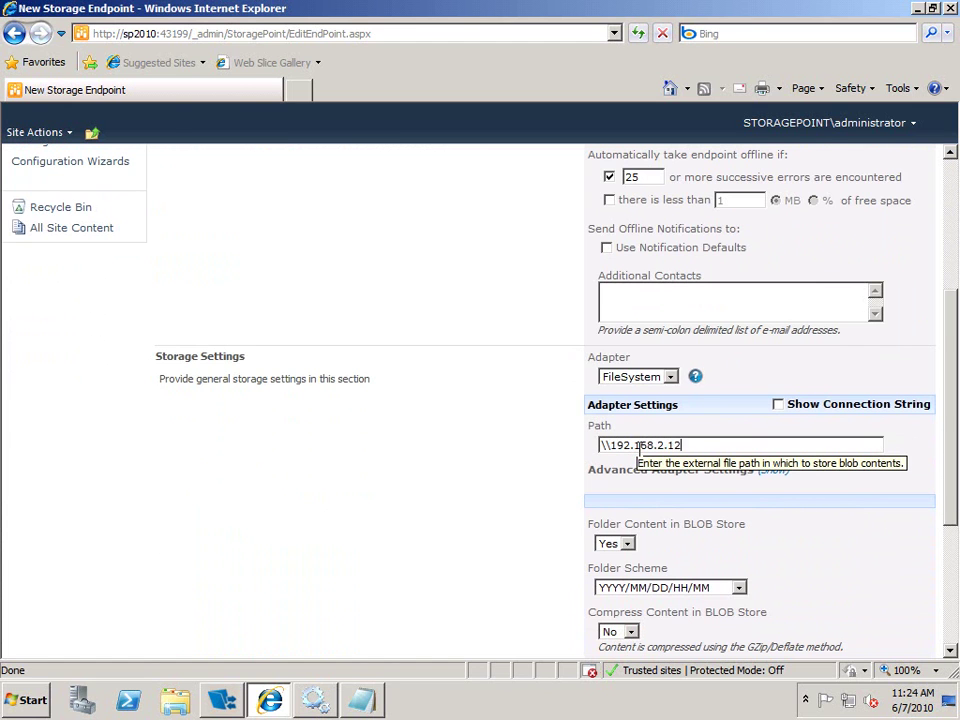
{"action": "type", "text": "8\blobs"}
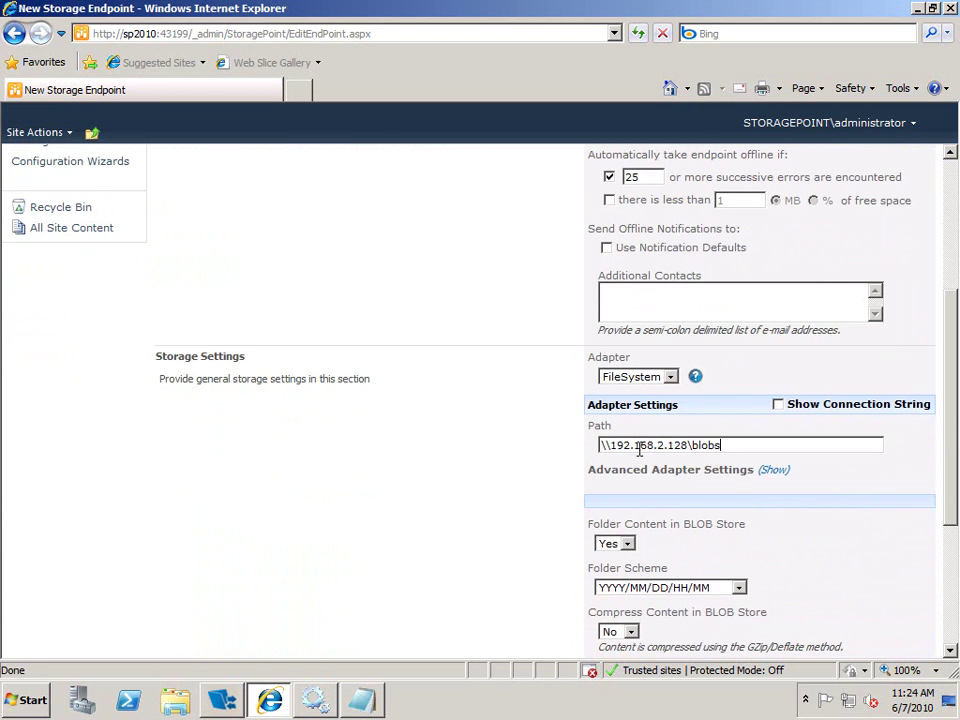
Test the NAS endpoint's storage path and save it.
{"action": "left_click_drag", "start_coordinate": [947, 441], "coordinate": [949, 594]}
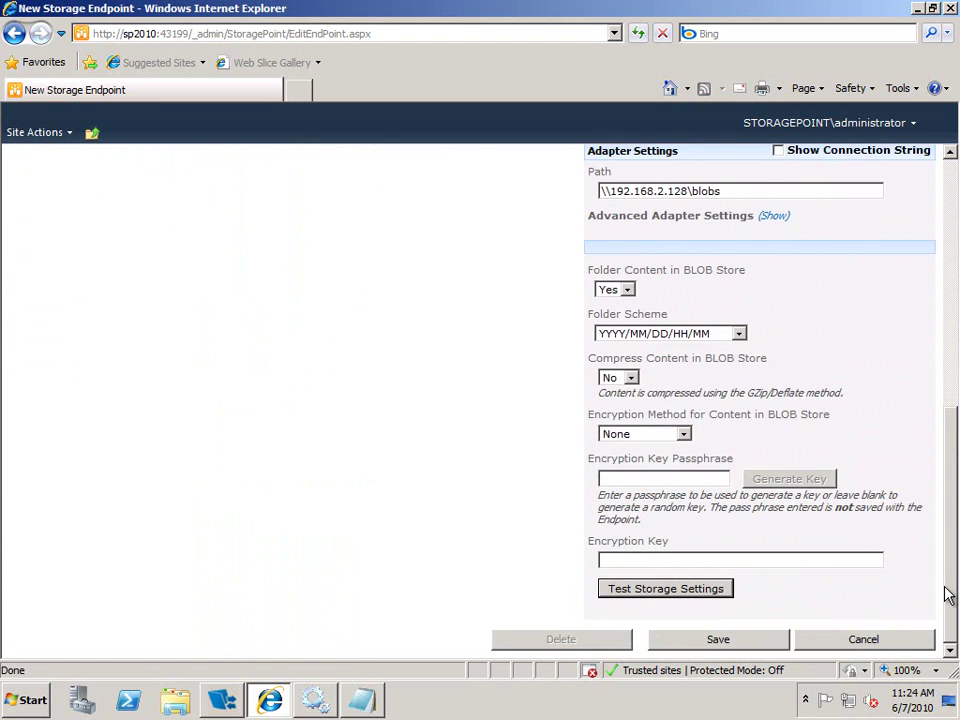
{"action": "left_click", "coordinate": [688, 594]}
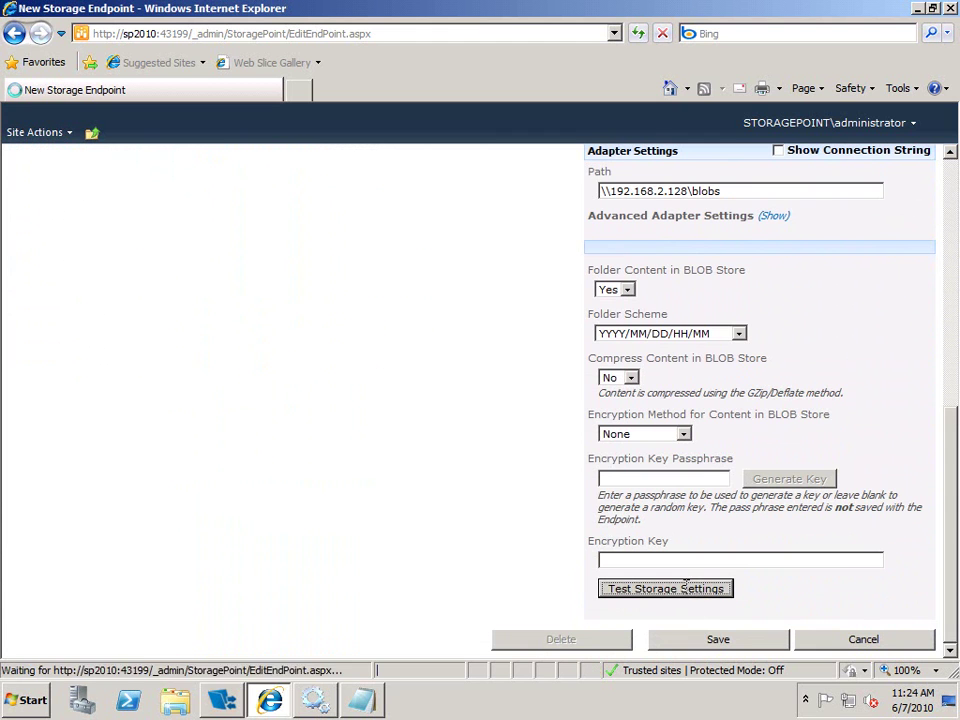
{"action": "left_click", "coordinate": [733, 655]}
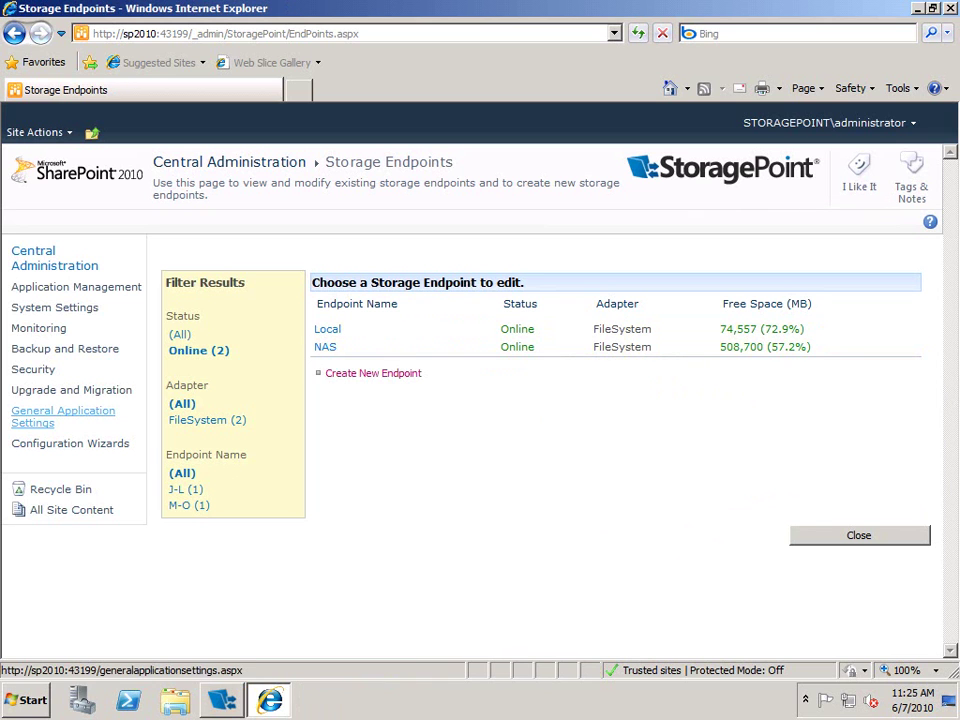
Test the System Cache endpoint's \\sp2010\cache storage settings and save it.
{"action": "left_click", "coordinate": [851, 538]}
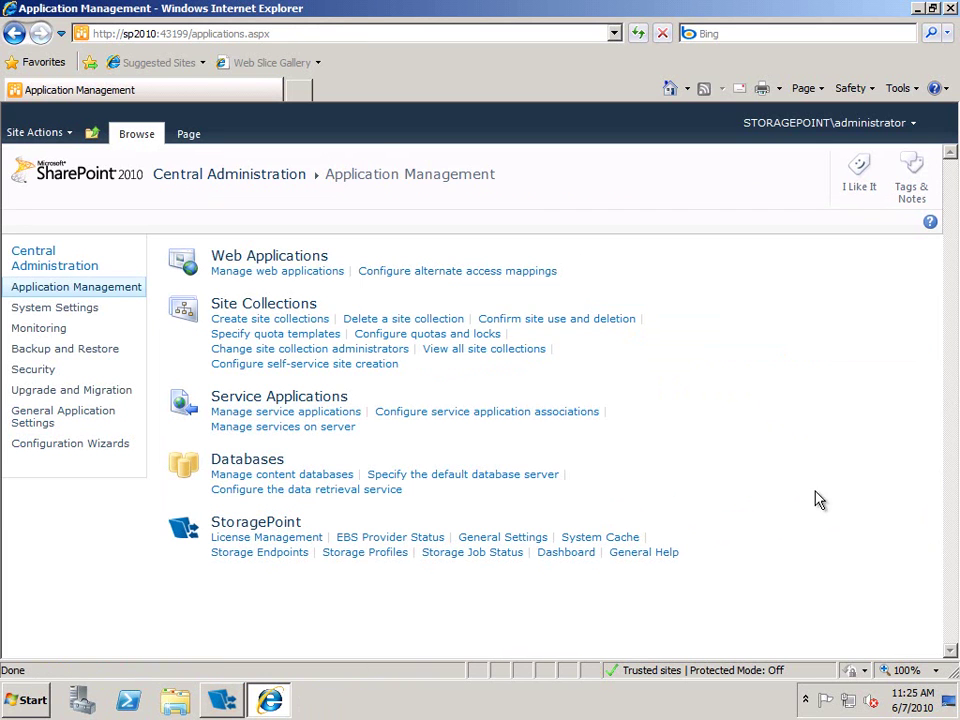
{"action": "left_click", "coordinate": [605, 540]}
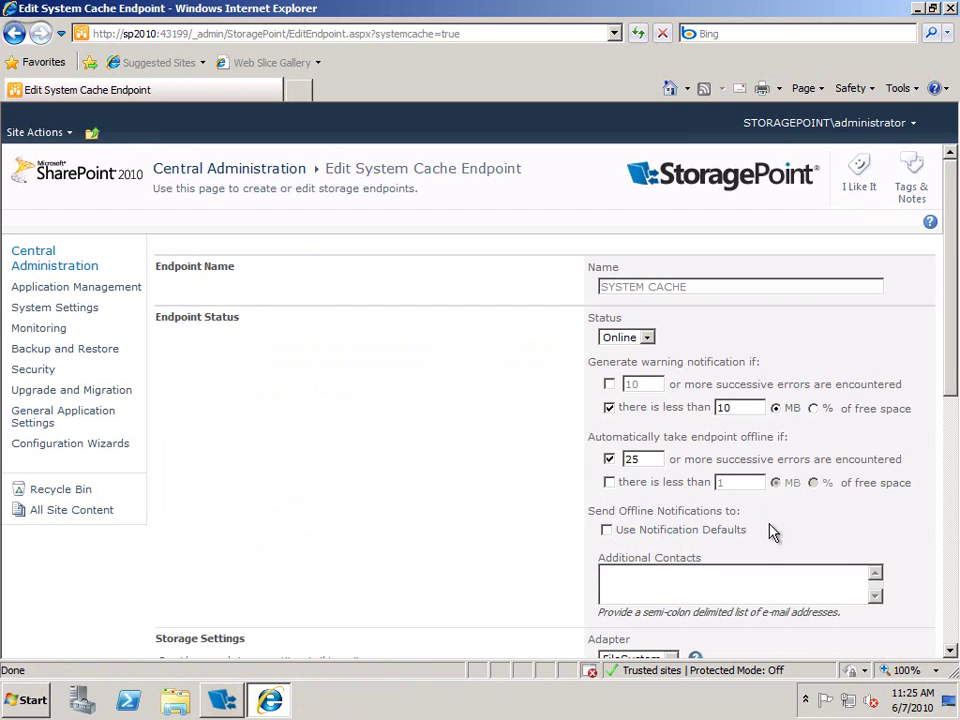
{"action": "scroll", "coordinate": [772, 530], "scroll_direction": "down", "scroll_amount": 3}
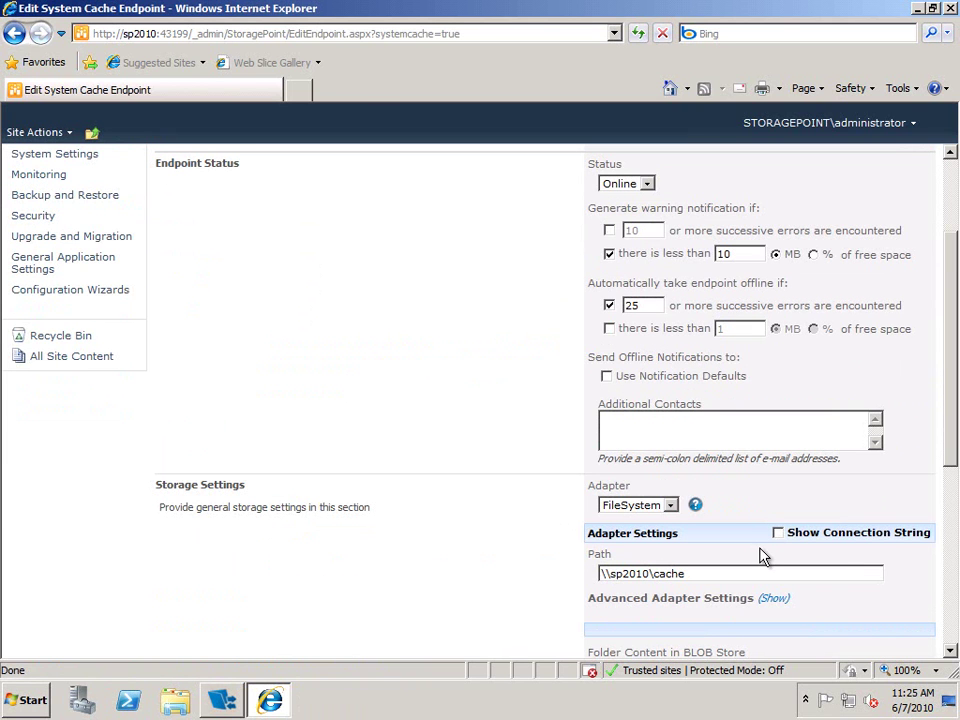
{"action": "scroll", "coordinate": [762, 555], "scroll_direction": "down", "scroll_amount": 7}
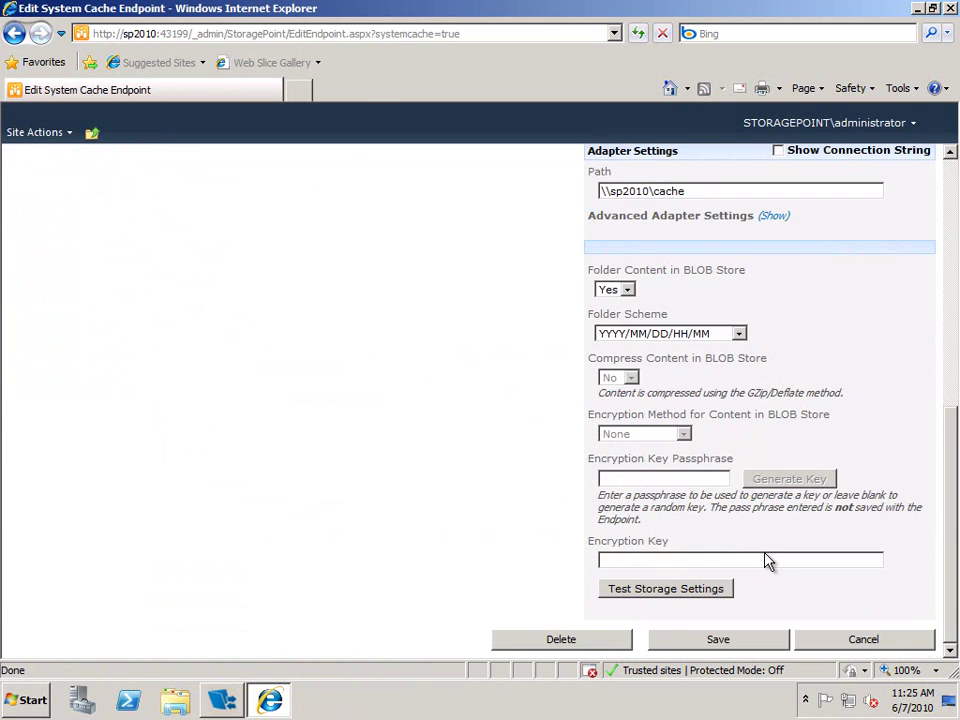
{"action": "left_click", "coordinate": [690, 592]}
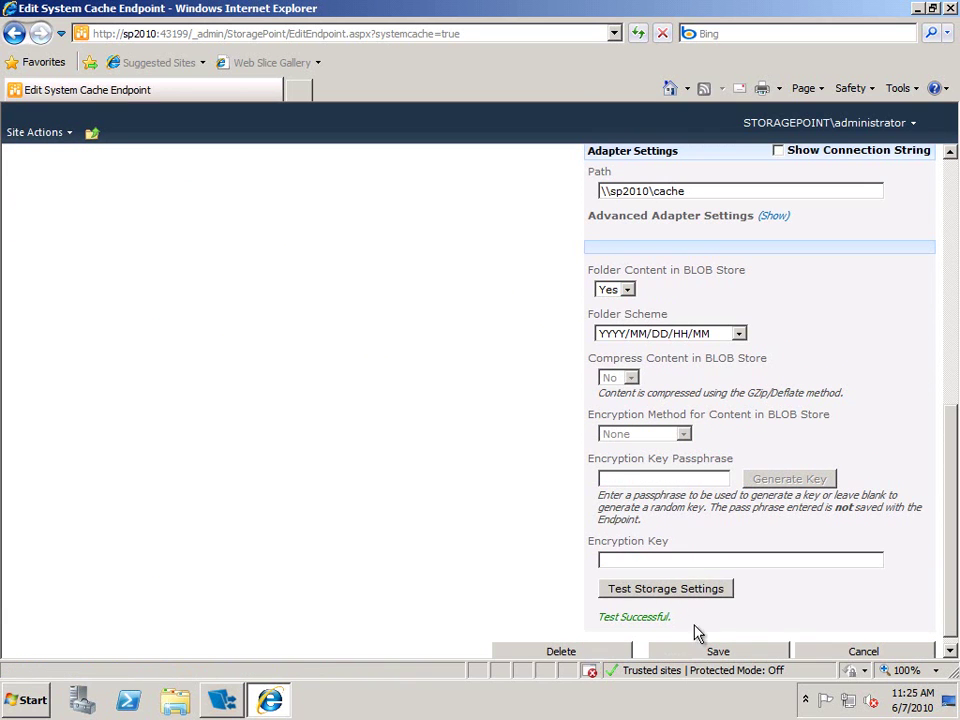
{"action": "left_click", "coordinate": [718, 652]}
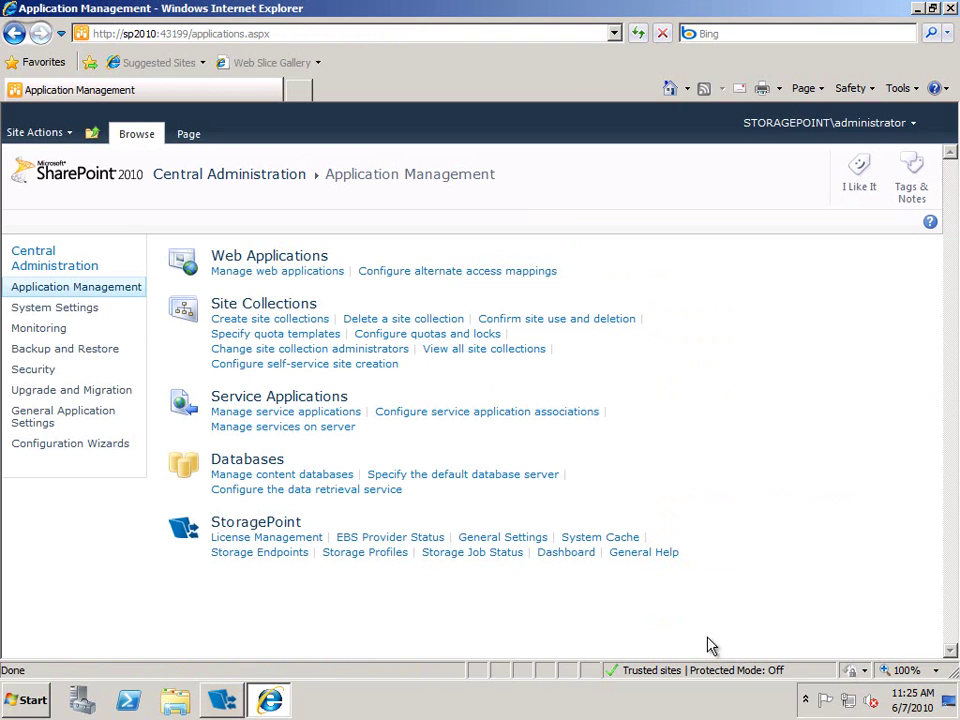
Activate the StoragePoint EBS Provider from its status page and return to Application Management.
{"action": "left_click", "coordinate": [420, 539]}
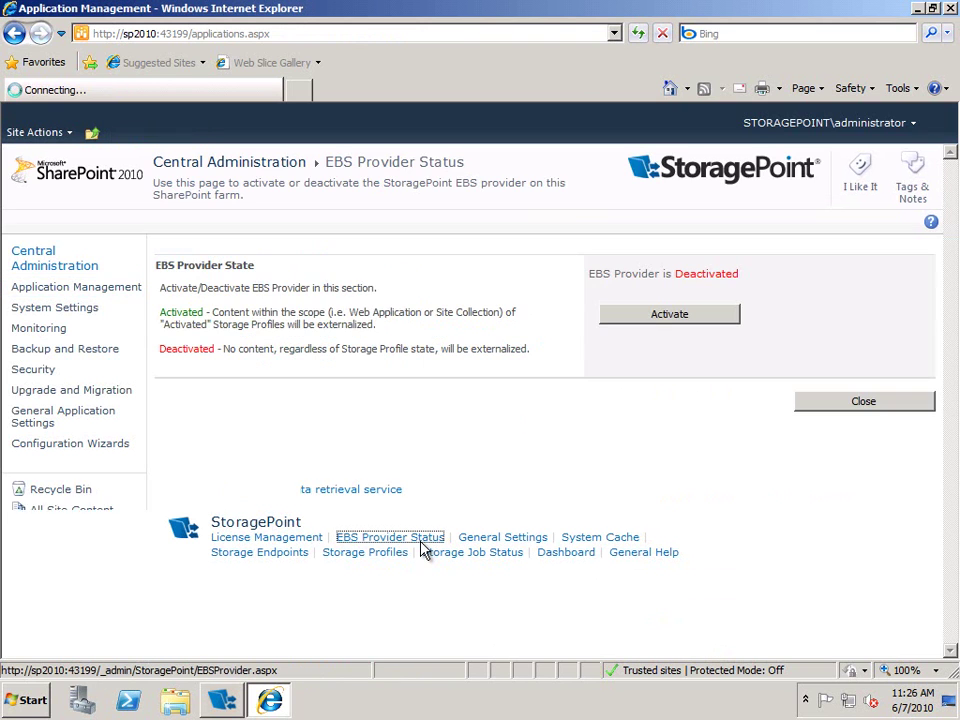
{"action": "left_click", "coordinate": [670, 317]}
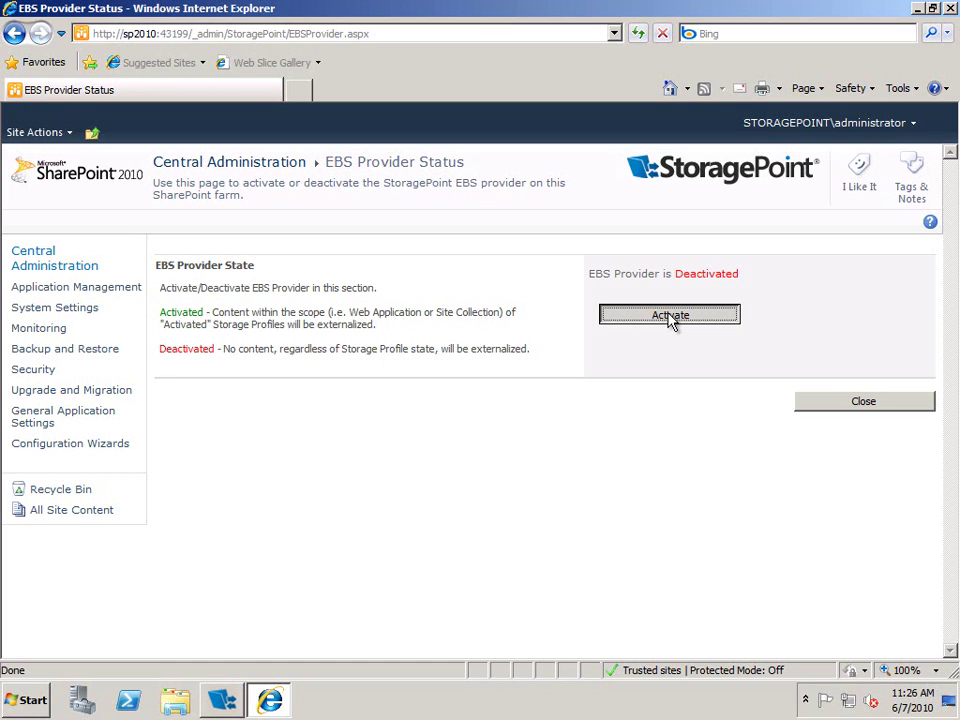
{"action": "left_click", "coordinate": [670, 316]}
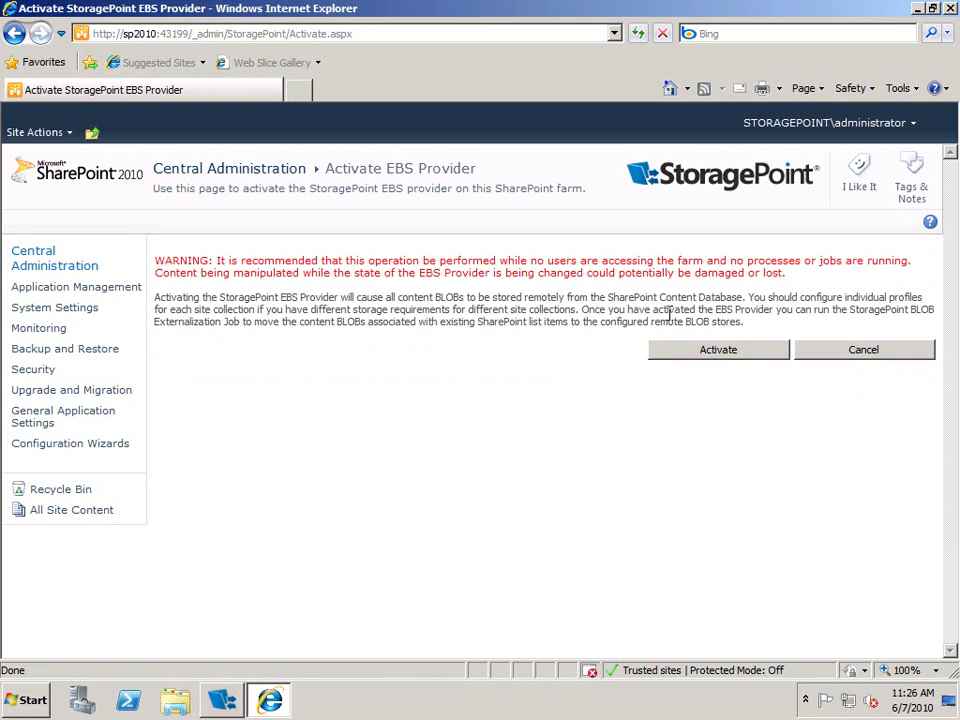
{"action": "left_click", "coordinate": [733, 355]}
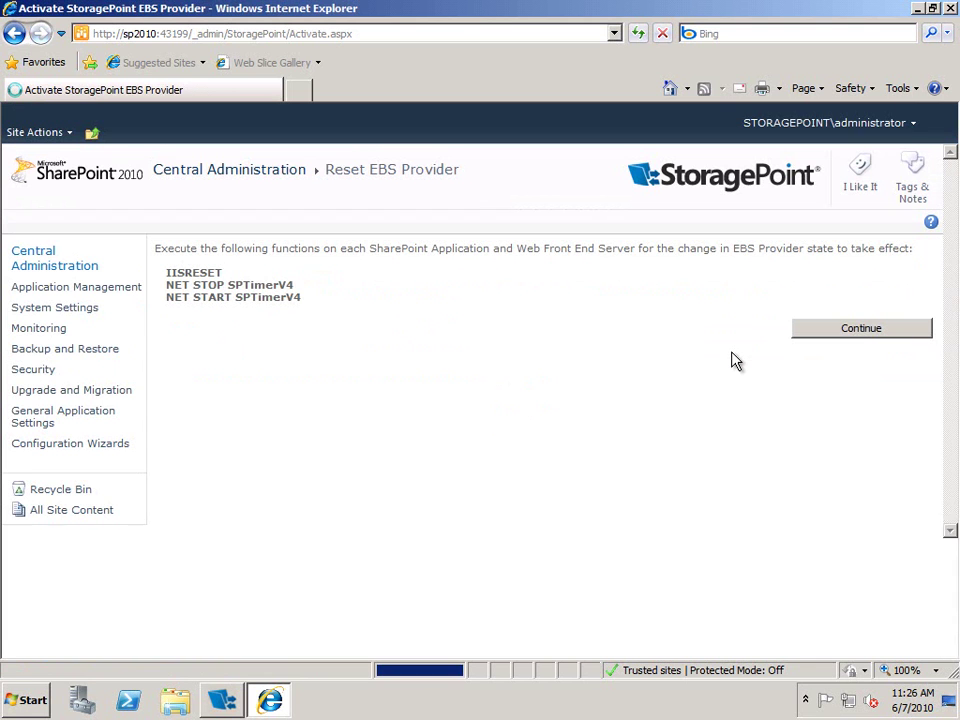
{"action": "left_click", "coordinate": [874, 332]}
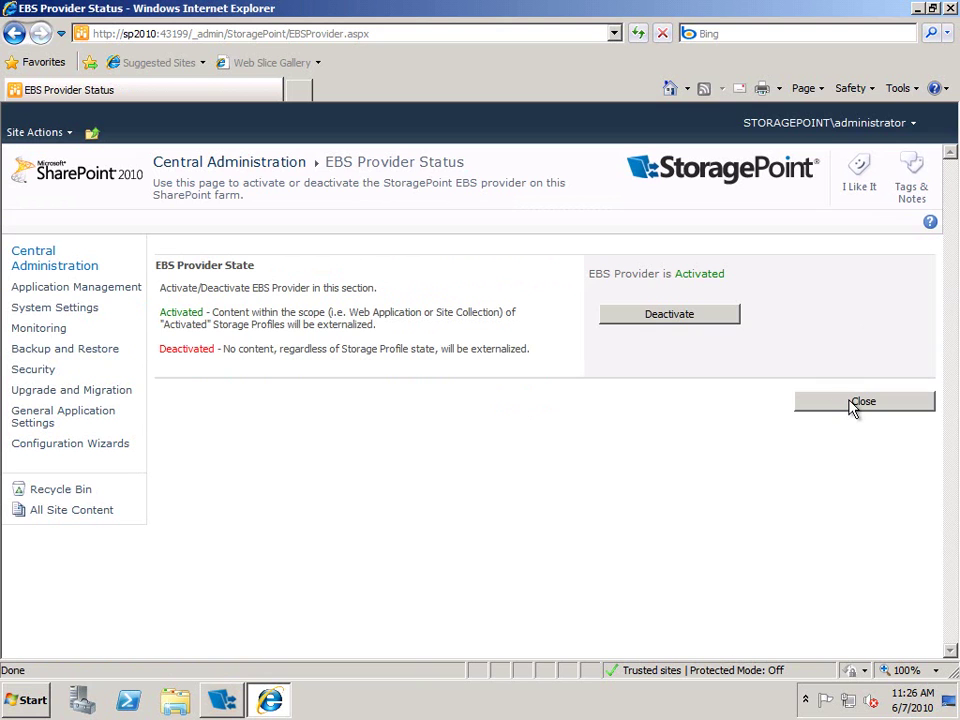
{"action": "left_click", "coordinate": [852, 404]}
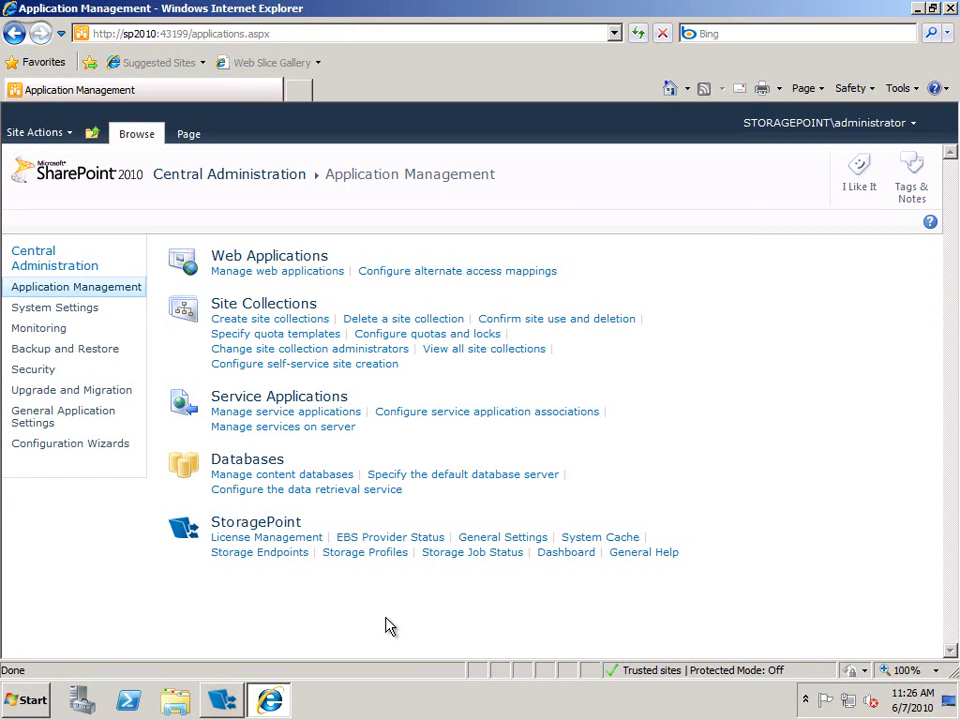
Create a new storage profile named Department.
{"action": "left_click", "coordinate": [376, 558]}
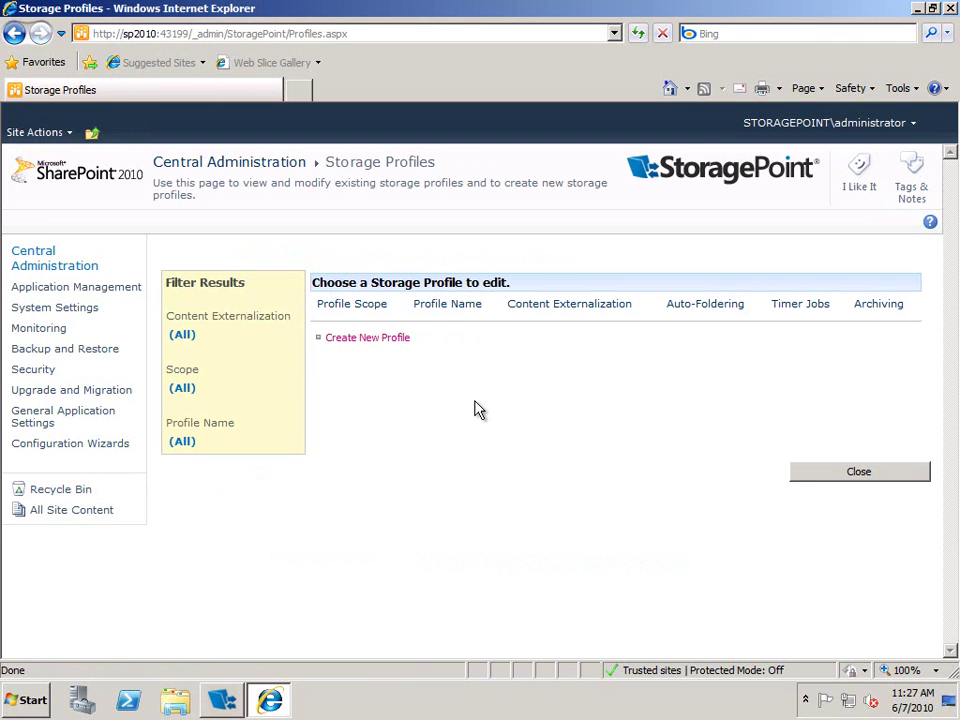
{"action": "left_click", "coordinate": [366, 341]}
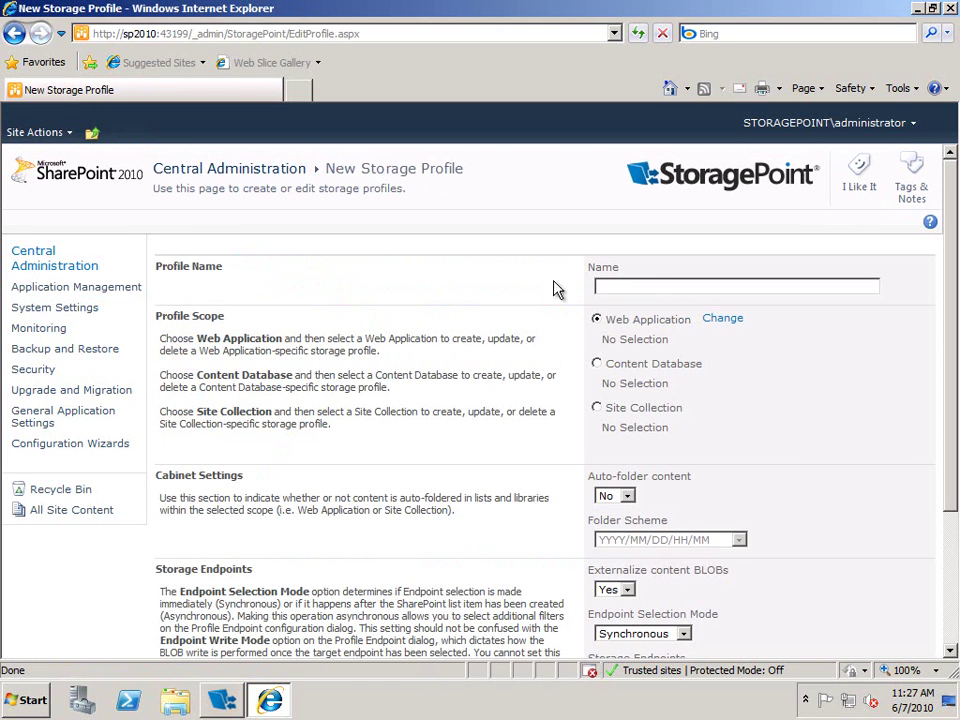
{"action": "left_click", "coordinate": [649, 287]}
{"action": "type", "text": "Departments"}
Scope the profile to the /sites/Departments site collection.
{"action": "left_click", "coordinate": [597, 408]}
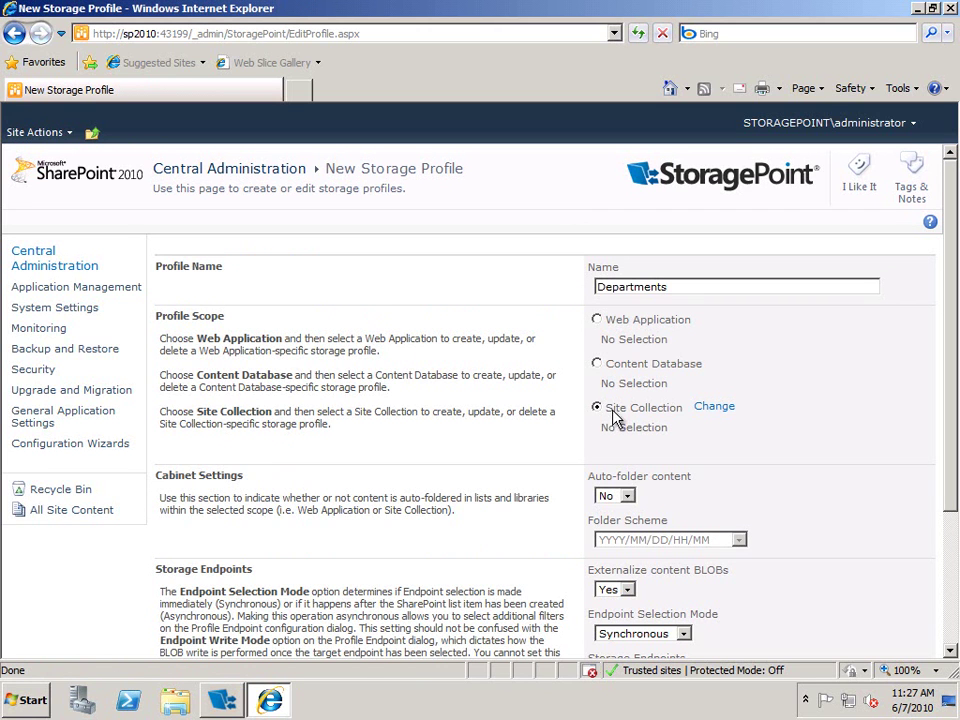
{"action": "left_click", "coordinate": [716, 410]}
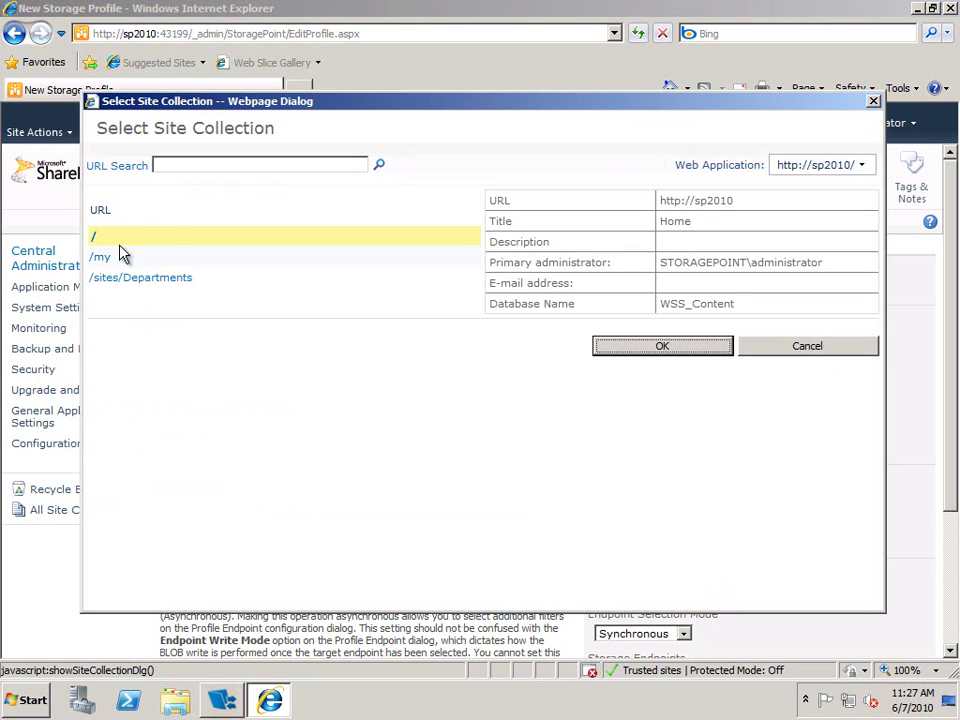
{"action": "left_click", "coordinate": [145, 283]}
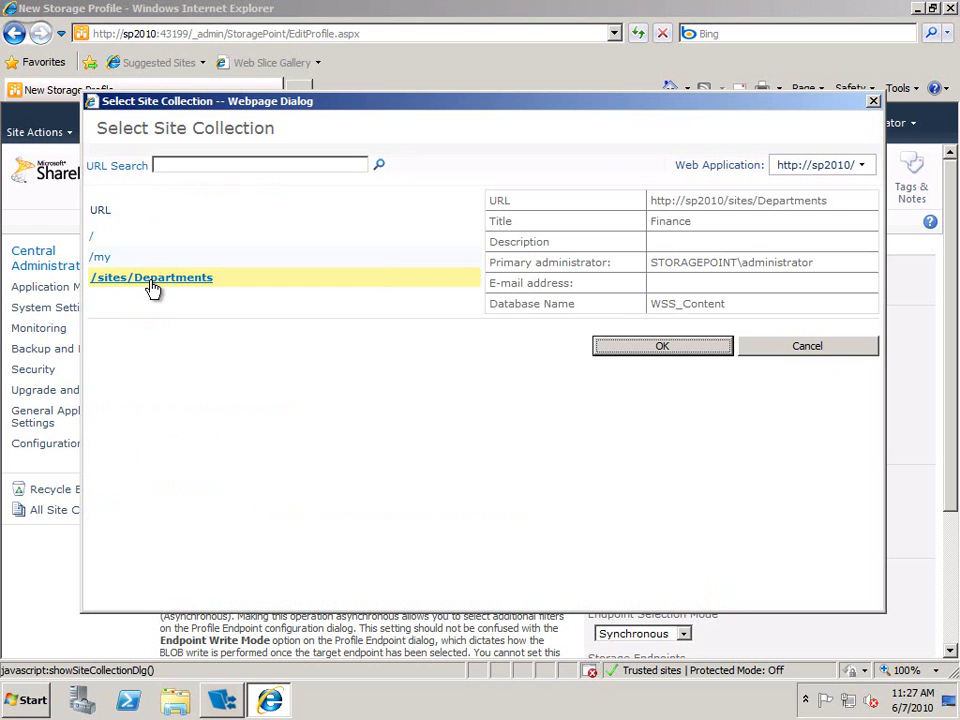
{"action": "left_click", "coordinate": [687, 350]}
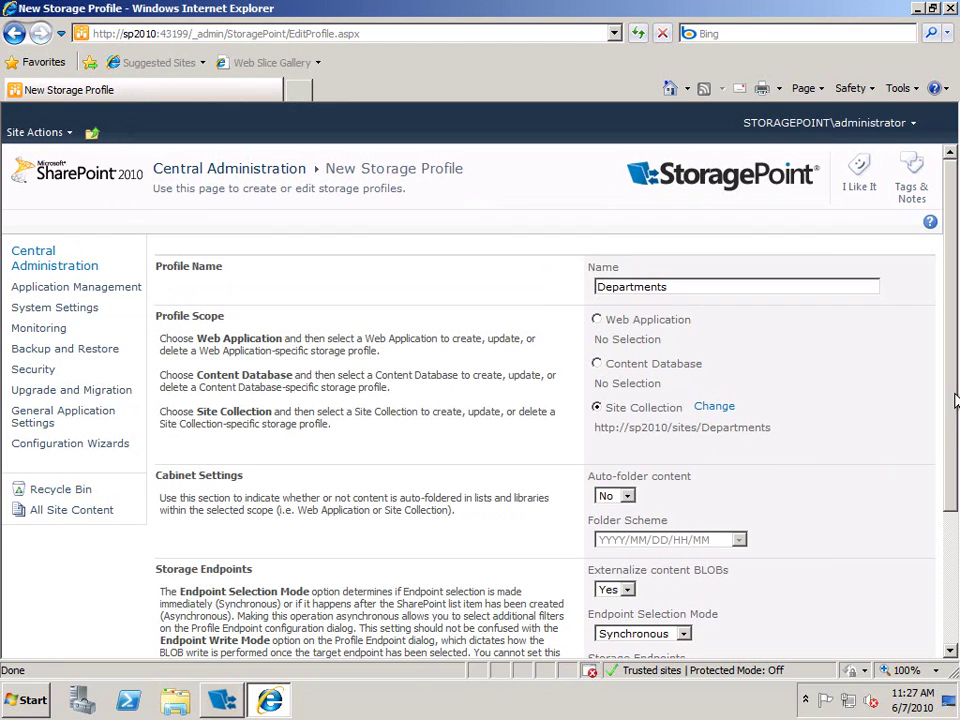
Set the profile's Endpoint Selection Mode to Asynchronous.
{"action": "scroll", "coordinate": [955, 458], "scroll_direction": "down", "scroll_amount": 2}
{"action": "left_click_drag", "start_coordinate": [955, 458], "coordinate": [955, 566]}
{"action": "left_click", "coordinate": [682, 442]}
{"action": "left_click", "coordinate": [636, 468]}
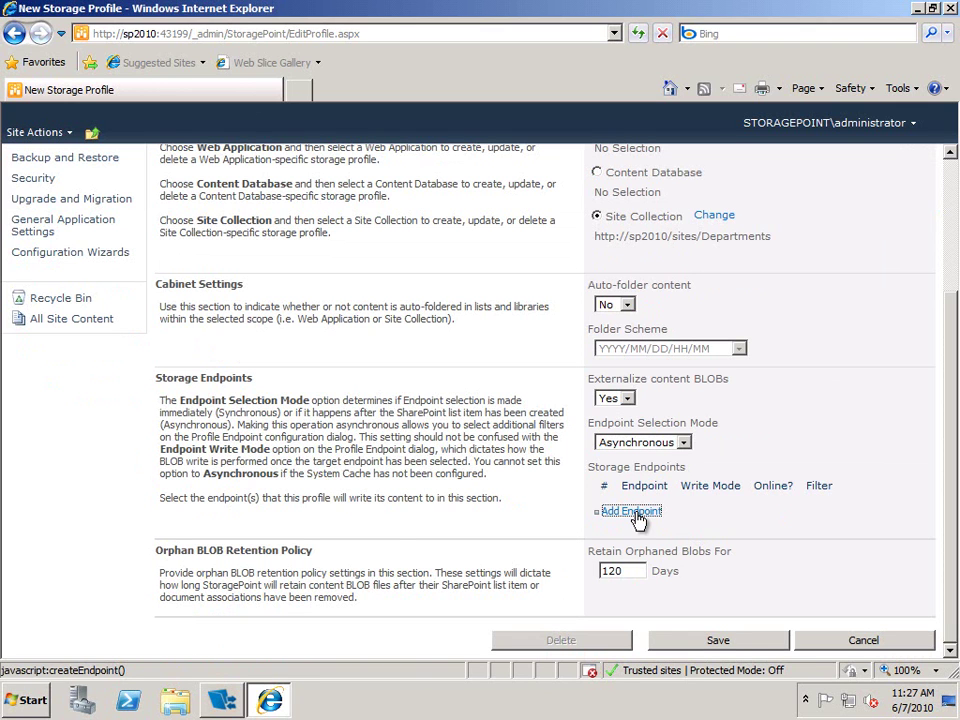
Add the Local (FileSystem) endpoint storing BLOBs by SharePoint folder and file name, then save the Departments profile.
{"action": "left_click", "coordinate": [636, 513]}
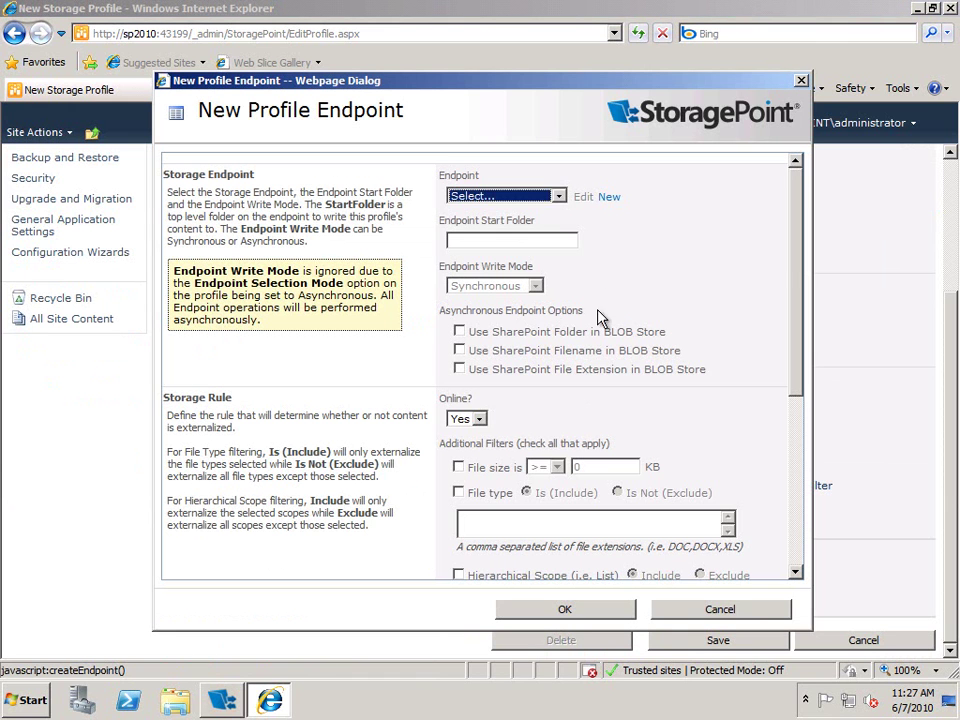
{"action": "left_click", "coordinate": [559, 197]}
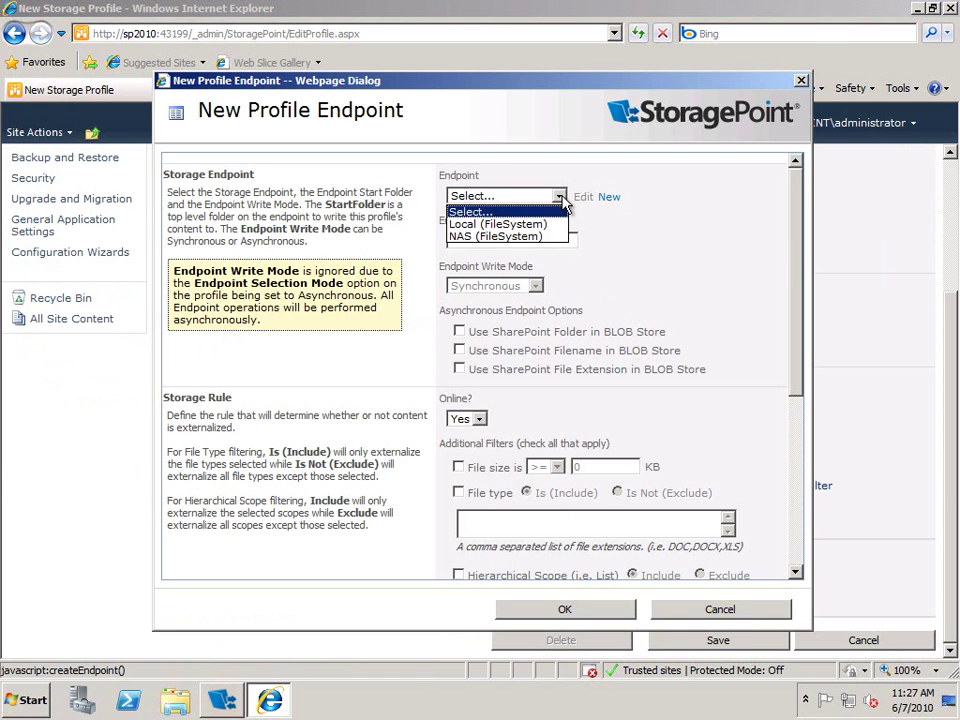
{"action": "left_click", "coordinate": [540, 226]}
{"action": "left_click", "coordinate": [513, 238]}
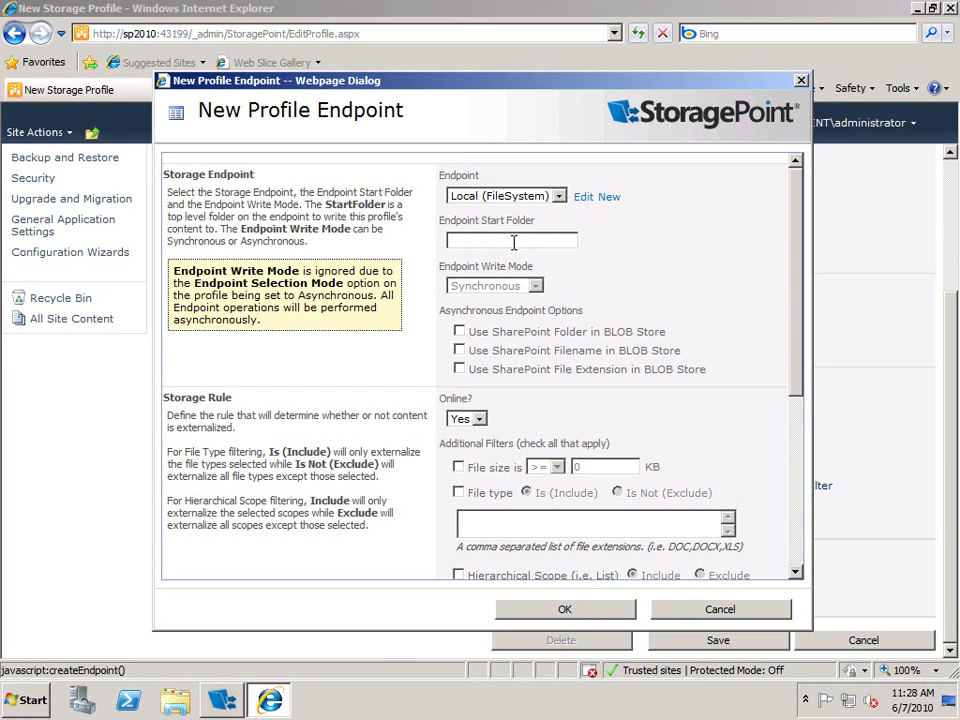
{"action": "left_click", "coordinate": [460, 332]}
{"action": "left_click", "coordinate": [460, 350]}
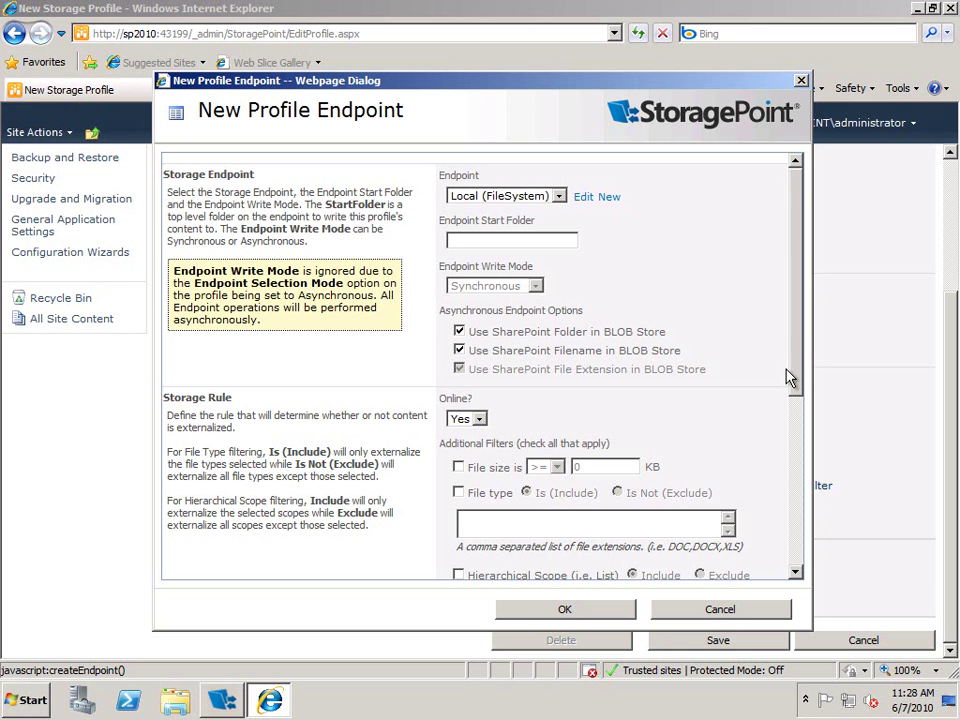
{"action": "left_click_drag", "start_coordinate": [799, 371], "coordinate": [810, 498]}
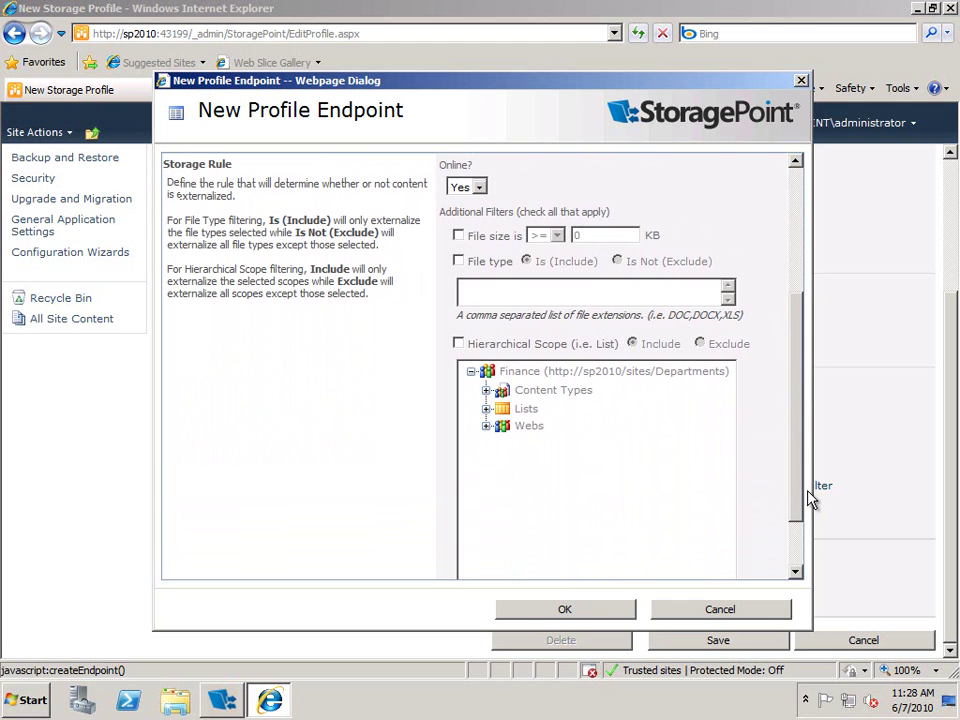
{"action": "left_click_drag", "start_coordinate": [808, 491], "coordinate": [805, 508]}
{"action": "left_click", "coordinate": [550, 612]}
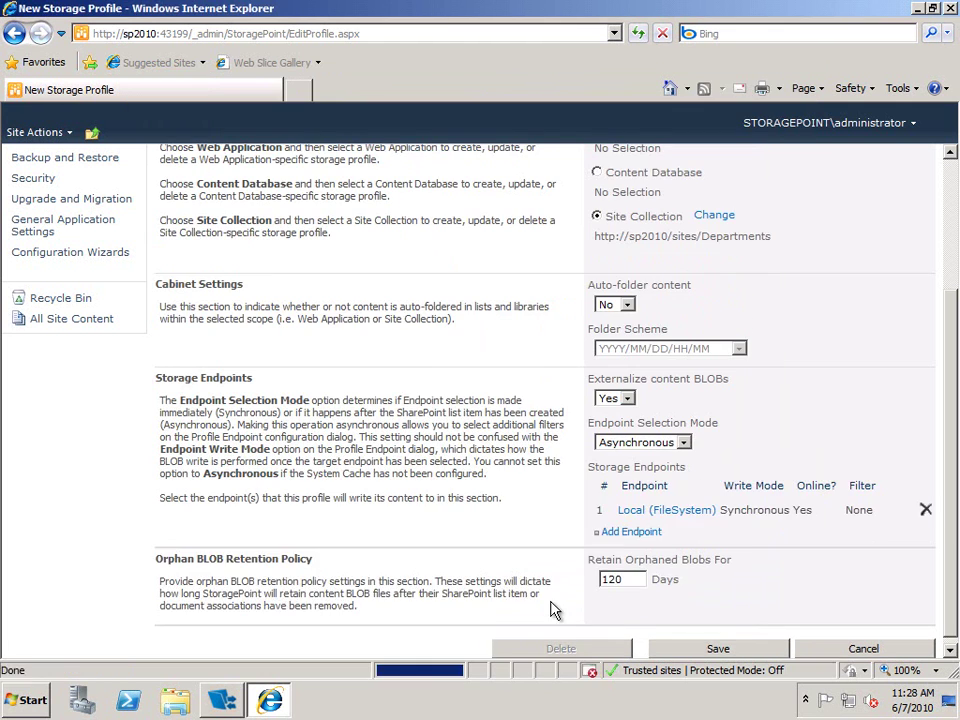
{"action": "left_click", "coordinate": [714, 652]}
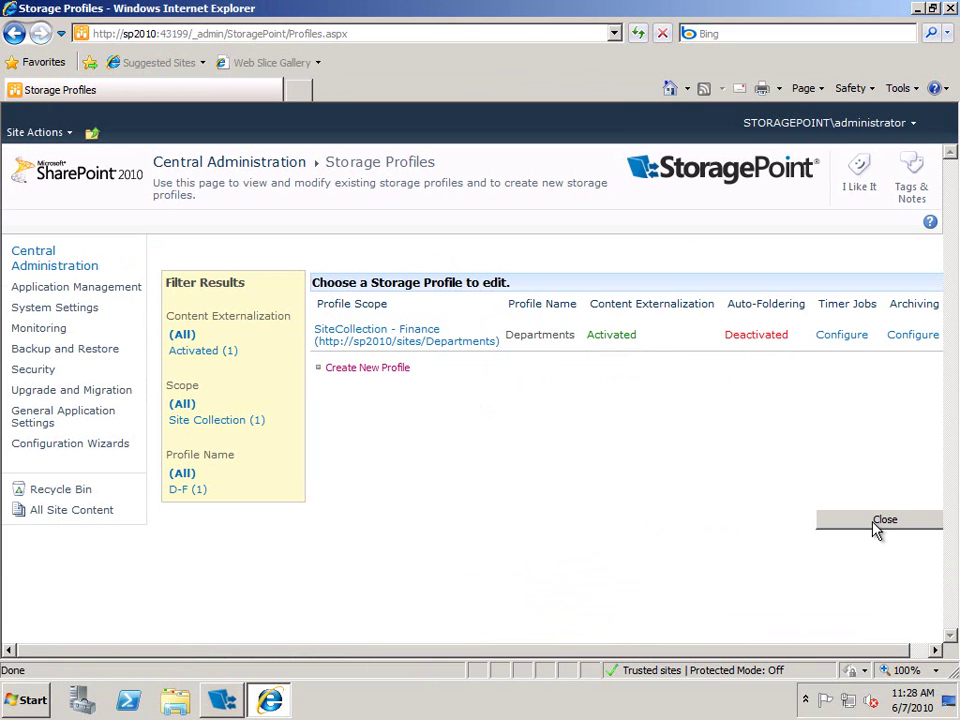
In Finance Docs, check StoragePoint Details showing Finance Analysis 1 Bracket.xlsx still in the Content Database.
{"action": "left_click", "coordinate": [876, 525]}
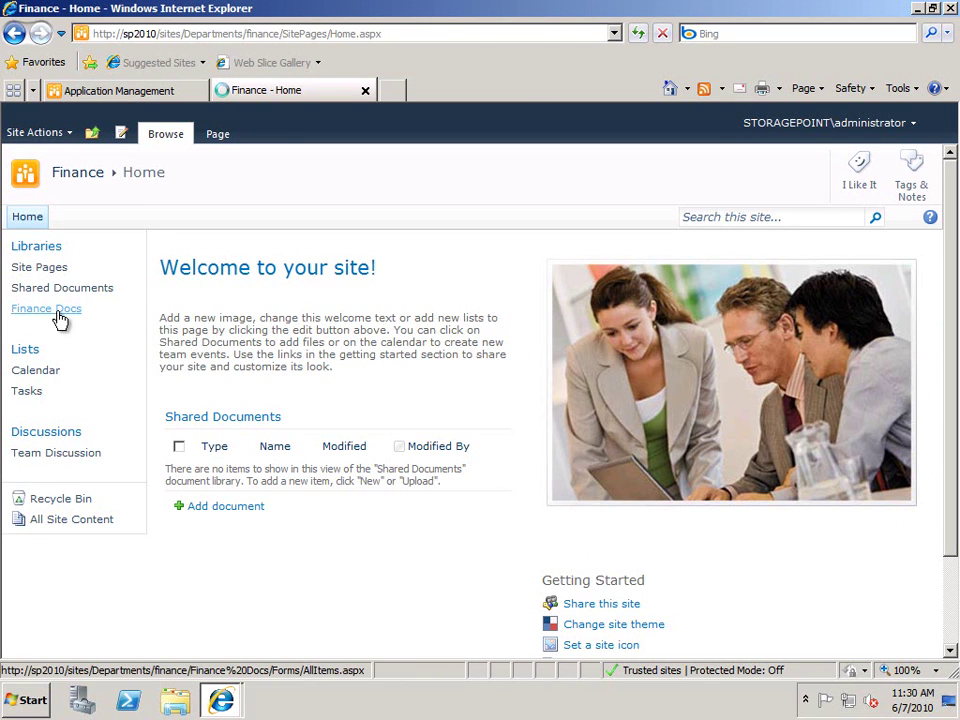
{"action": "left_click", "coordinate": [58, 317]}
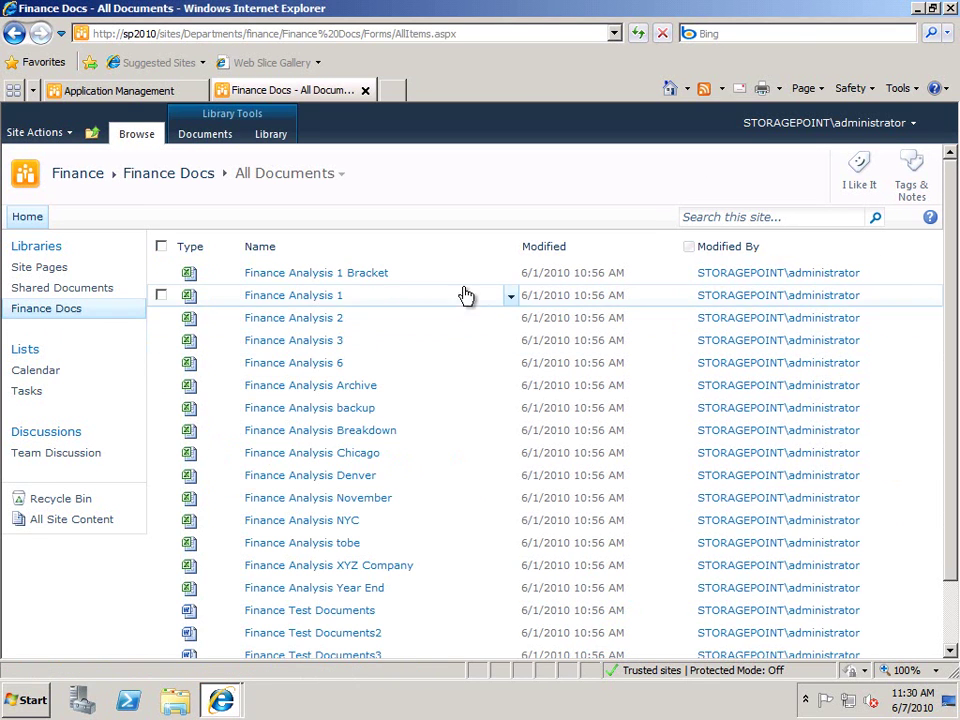
{"action": "left_click", "coordinate": [510, 274]}
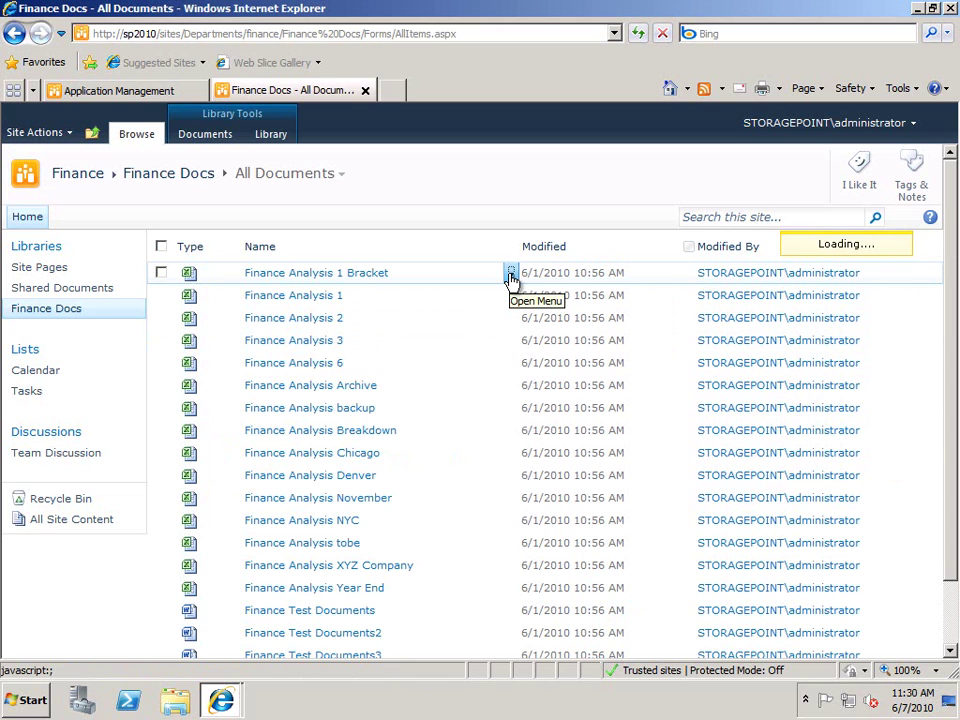
{"action": "left_click", "coordinate": [432, 530]}
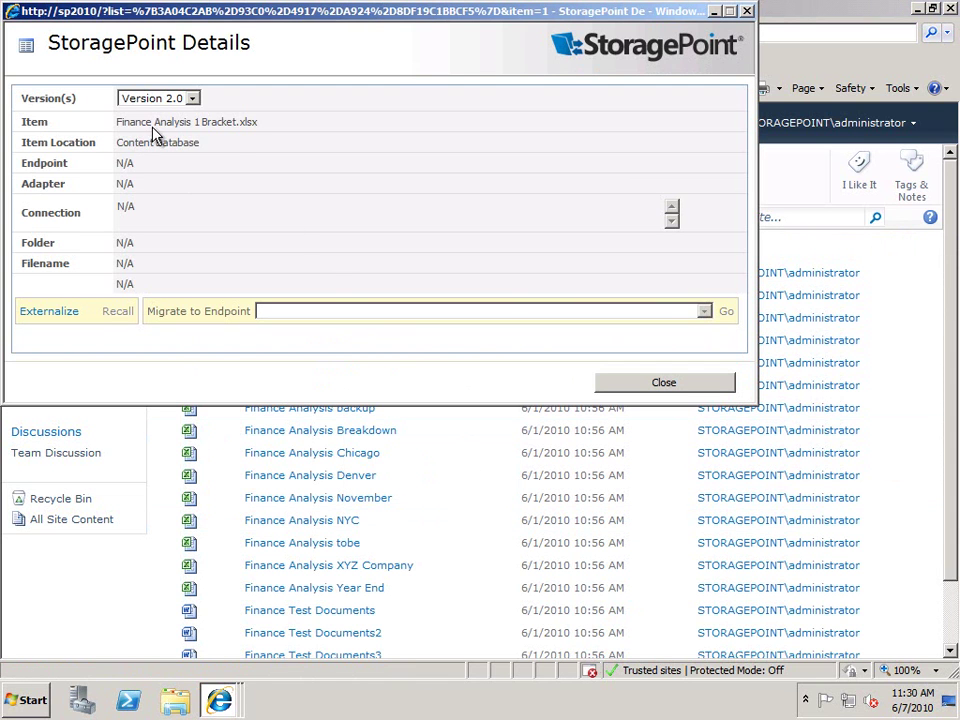
{"action": "left_click", "coordinate": [748, 12]}
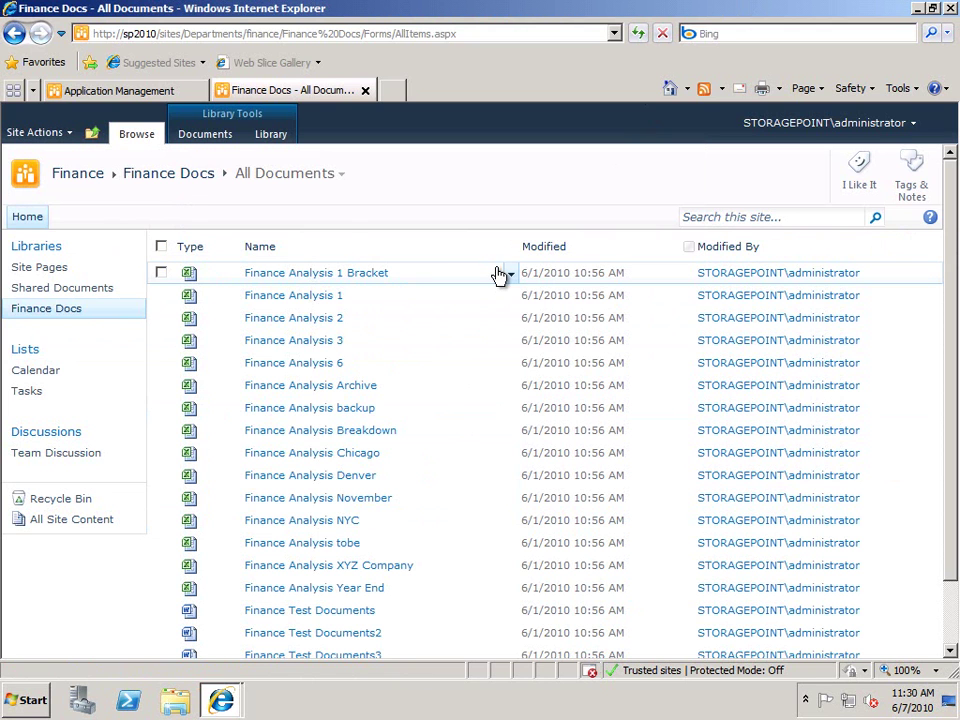
Bring up the Departments profile's timer job configuration in Central Administration.
{"action": "left_click", "coordinate": [151, 92]}
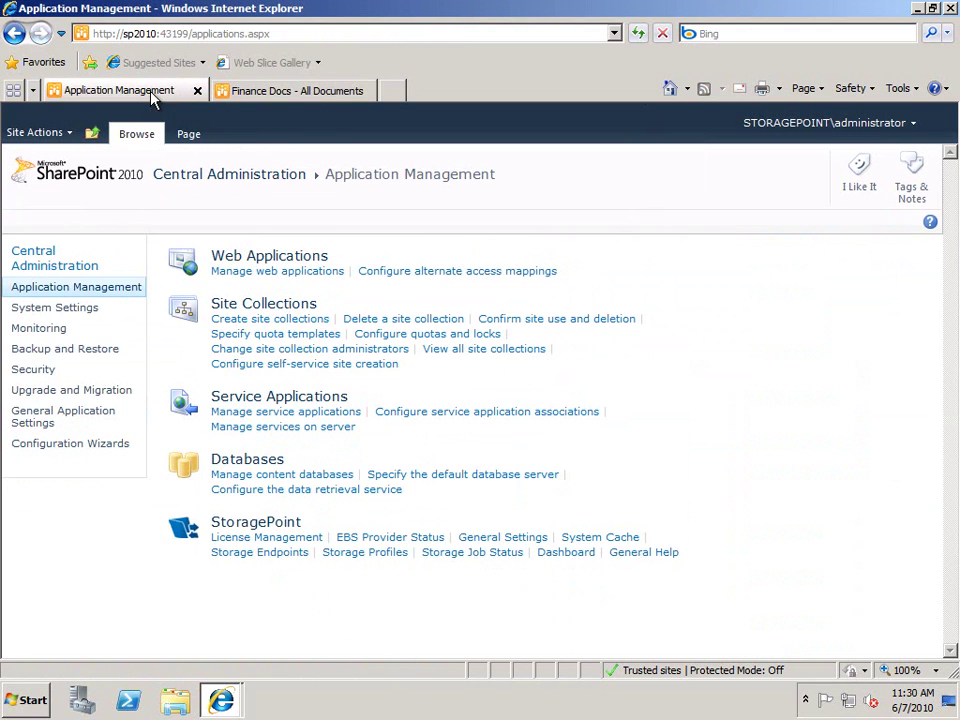
{"action": "left_click", "coordinate": [389, 564]}
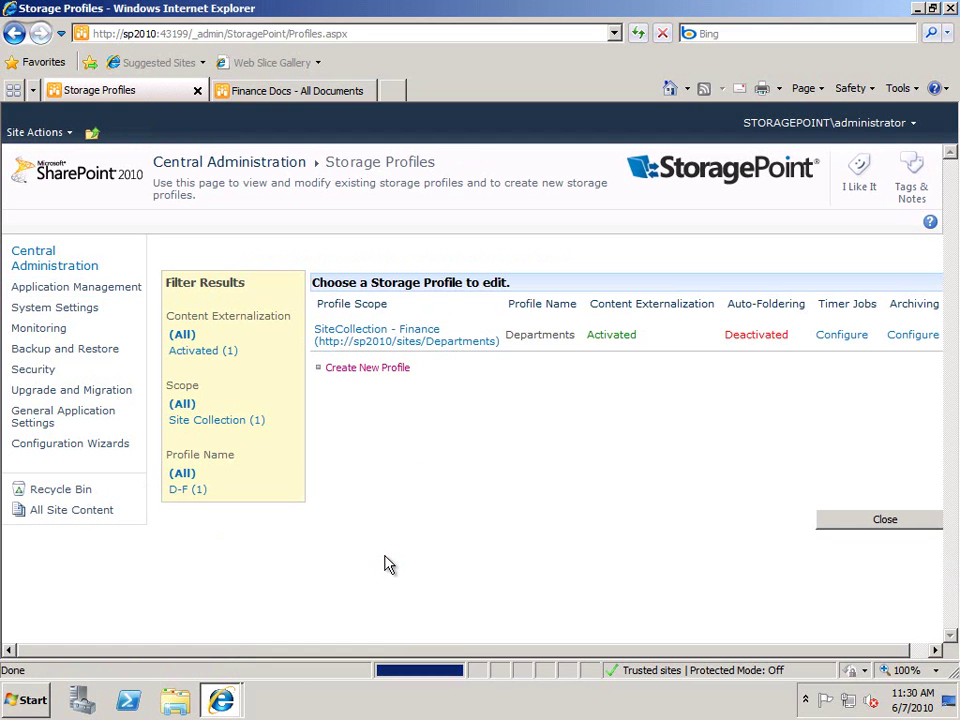
{"action": "left_click", "coordinate": [850, 343]}
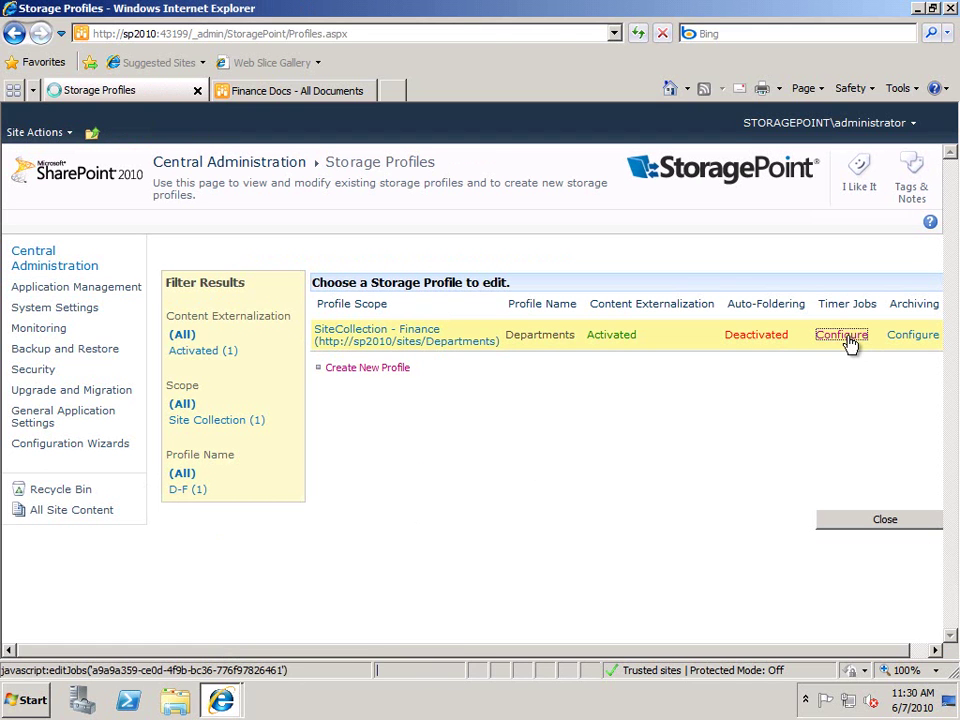
{"action": "scroll", "coordinate": [688, 478], "scroll_direction": "down", "scroll_amount": 2}
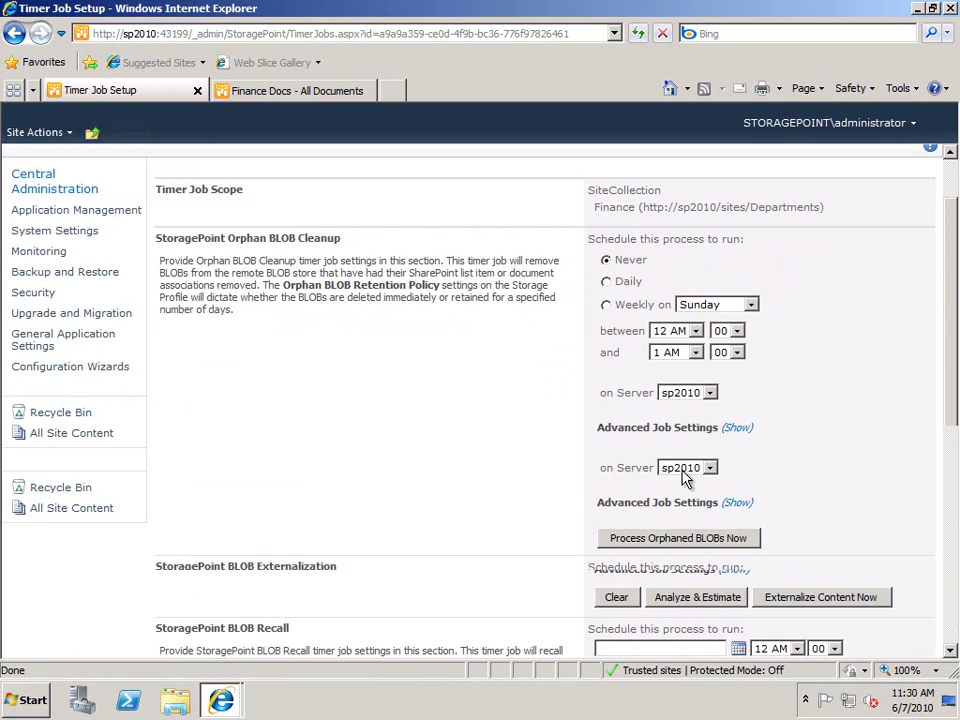
{"action": "scroll", "coordinate": [684, 478], "scroll_direction": "down", "scroll_amount": 6}
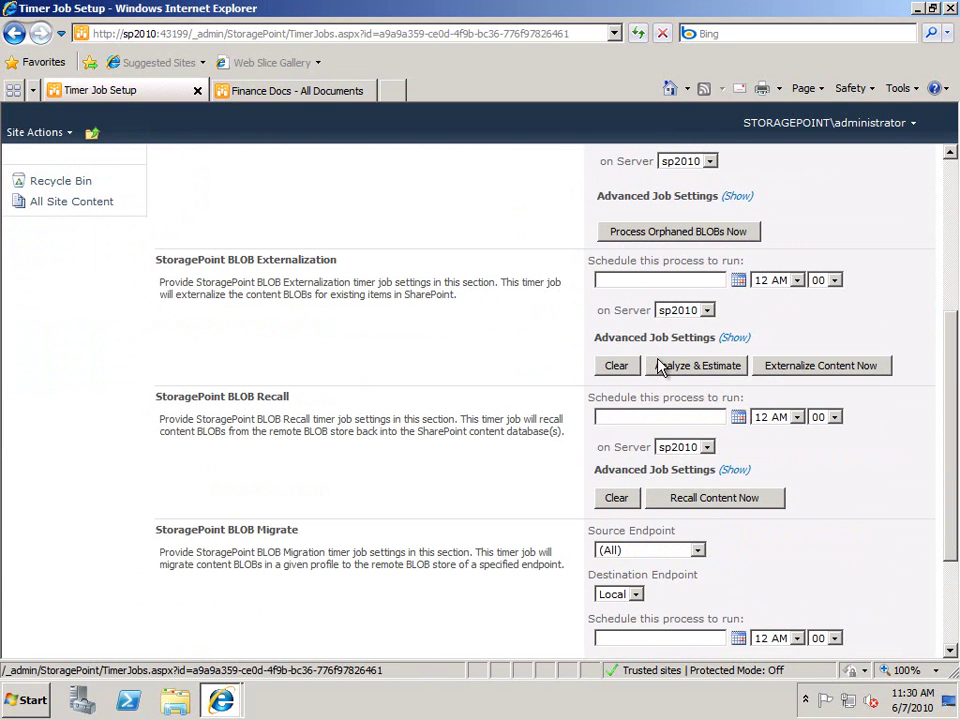
Estimate savings (WSS_Content 4.02% smaller), then schedule BLOB externalization for 6/7/2010 11:31 AM.
{"action": "left_click", "coordinate": [697, 368]}
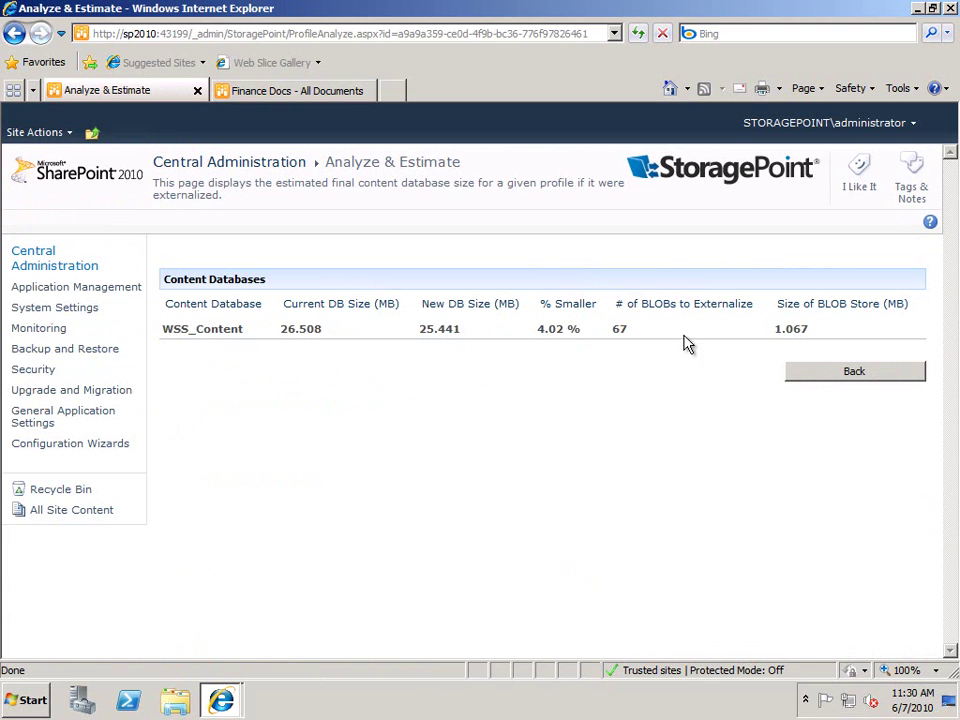
{"action": "left_click", "coordinate": [851, 379]}
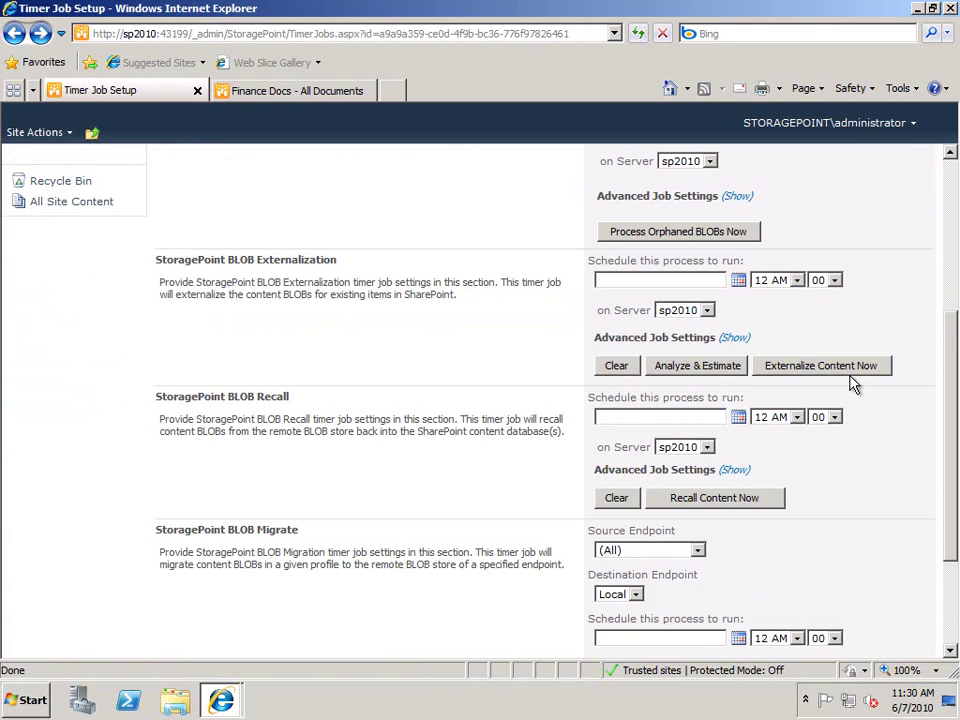
{"action": "left_click", "coordinate": [821, 370]}
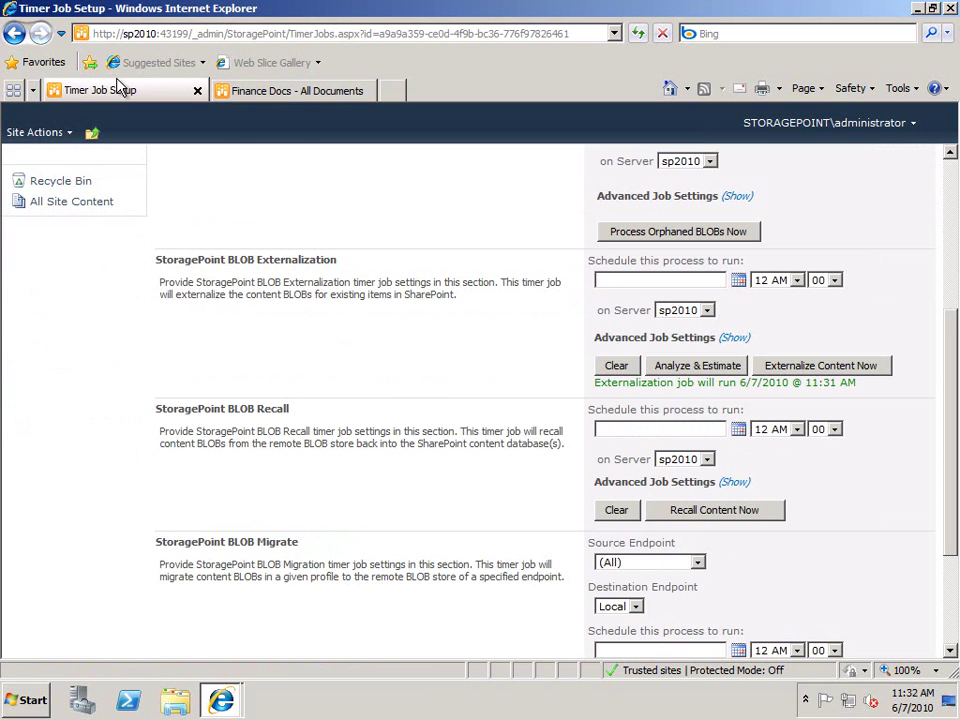
Confirm Finance Analysis 1 Bracket.xlsx shows Externalized (EBS) on the Local endpoint, then open the workbook.
{"action": "left_click", "coordinate": [285, 92]}
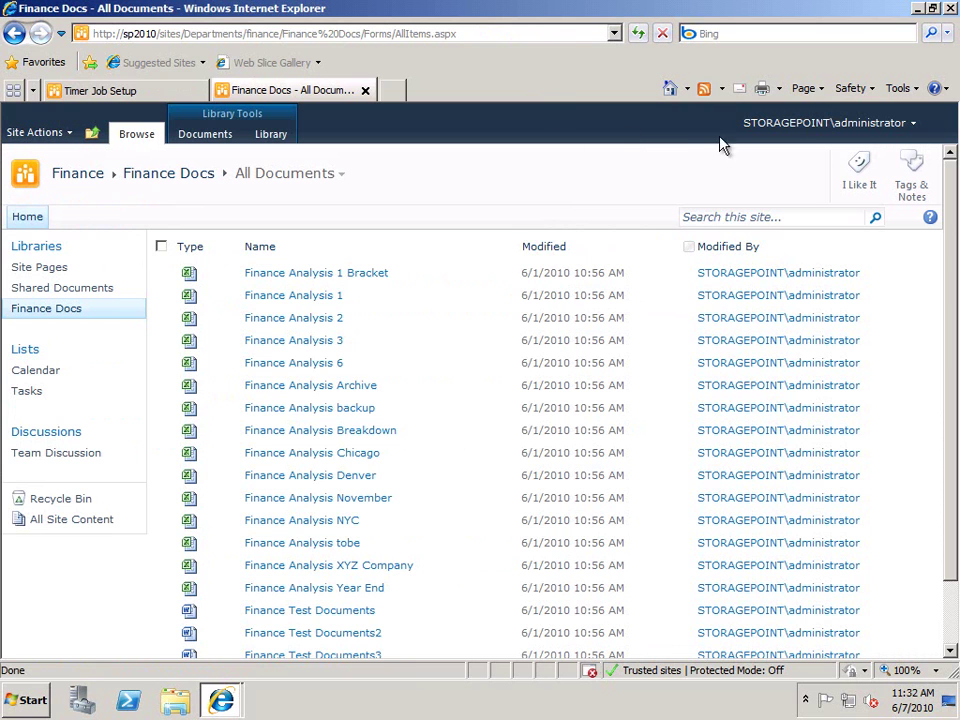
{"action": "left_click", "coordinate": [511, 274]}
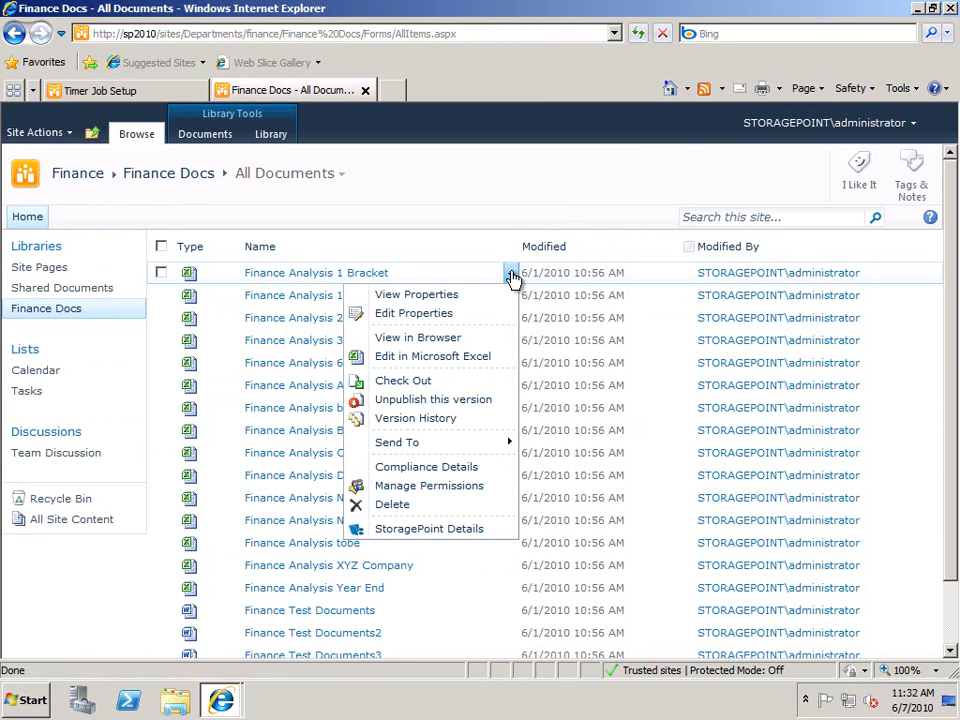
{"action": "left_click", "coordinate": [440, 532]}
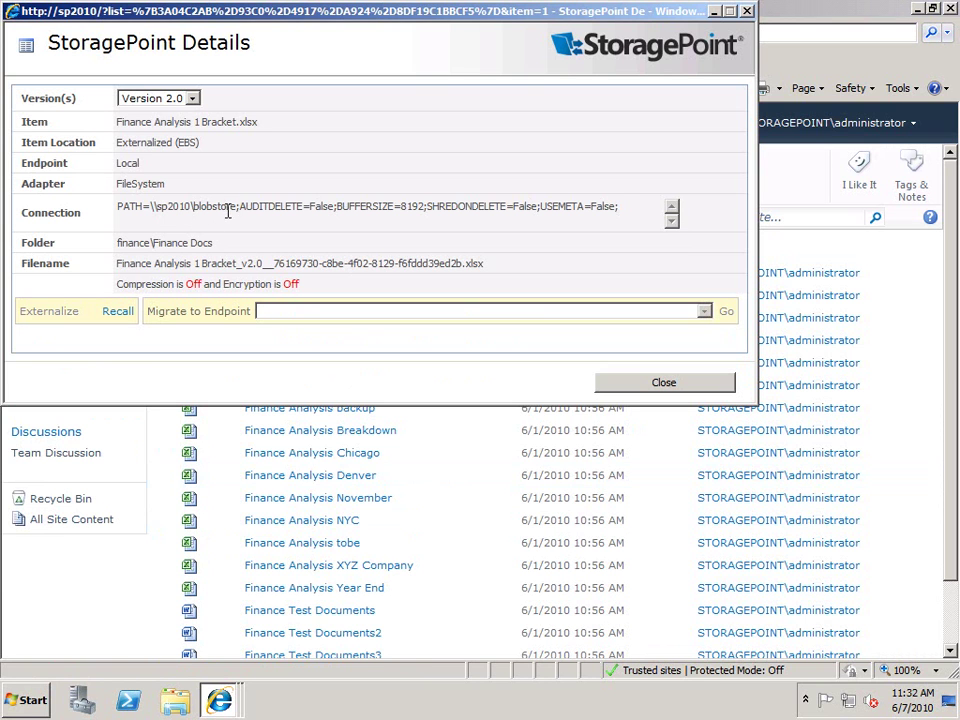
{"action": "left_click", "coordinate": [748, 12]}
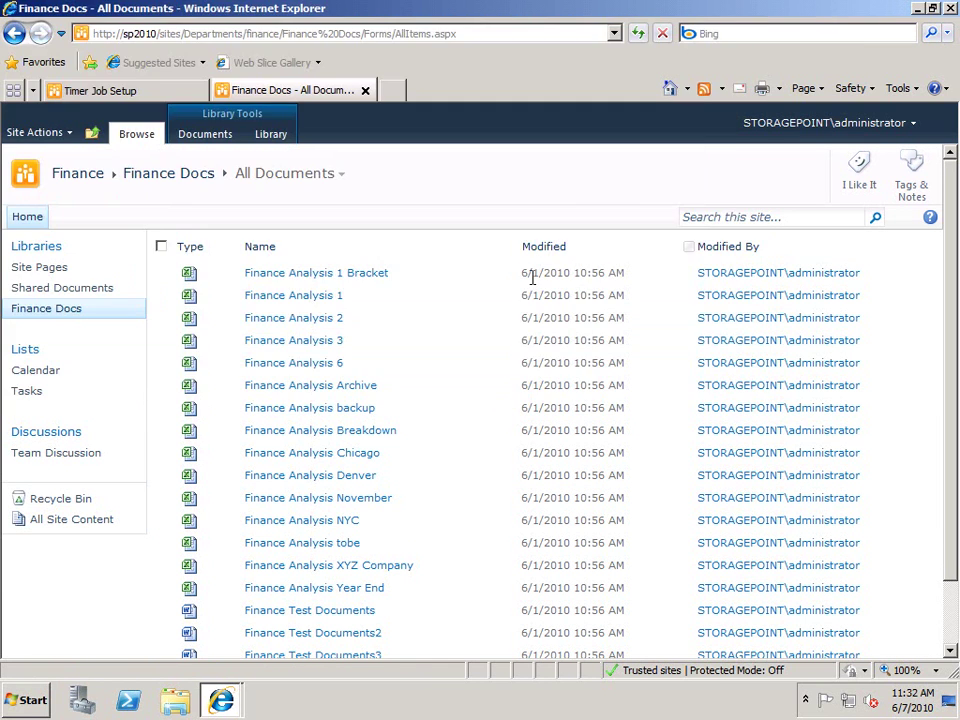
{"action": "left_click", "coordinate": [334, 280]}
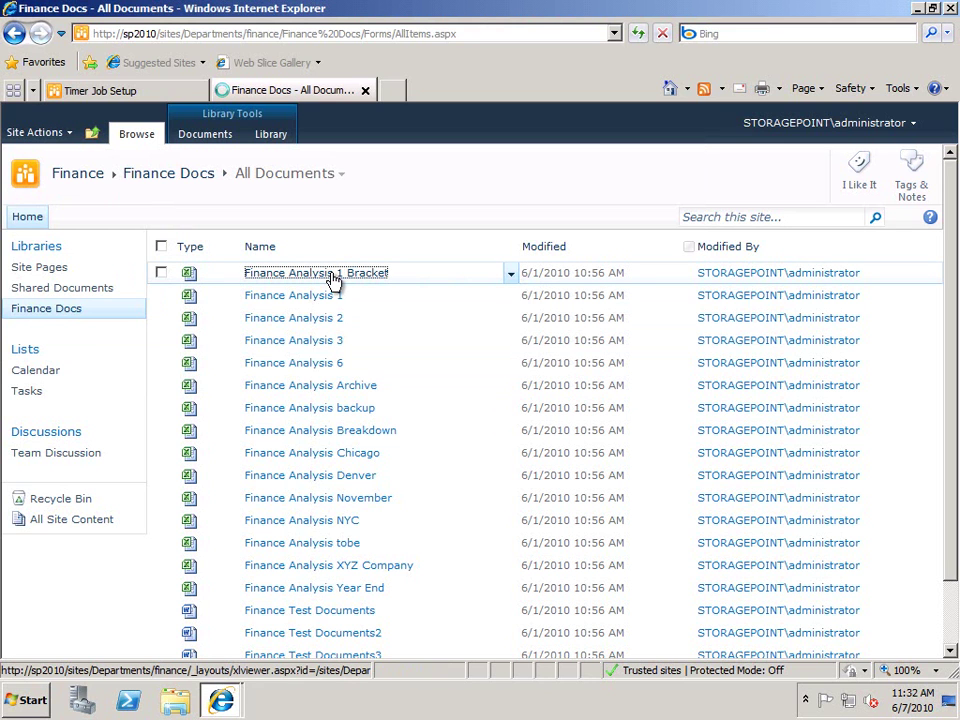